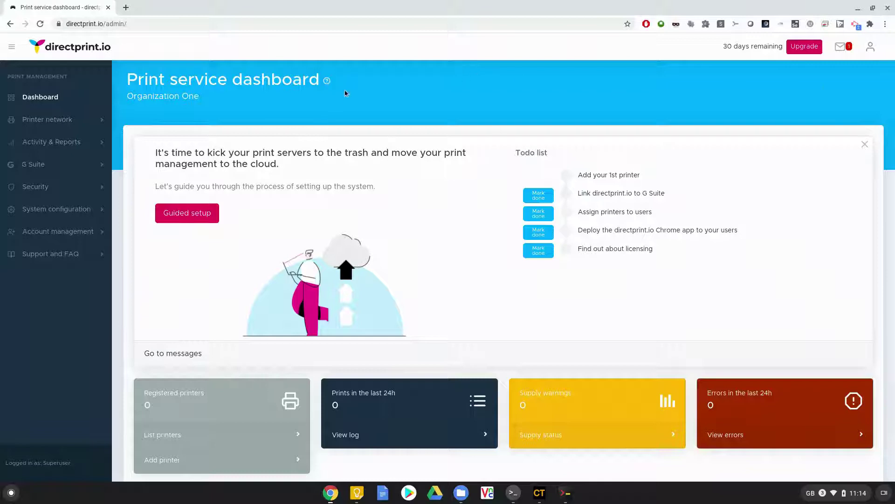
# Scroll through the print service dashboard showing 0 printers and the five-item to-do list.
pyautogui.scroll(-10, 629, 213)
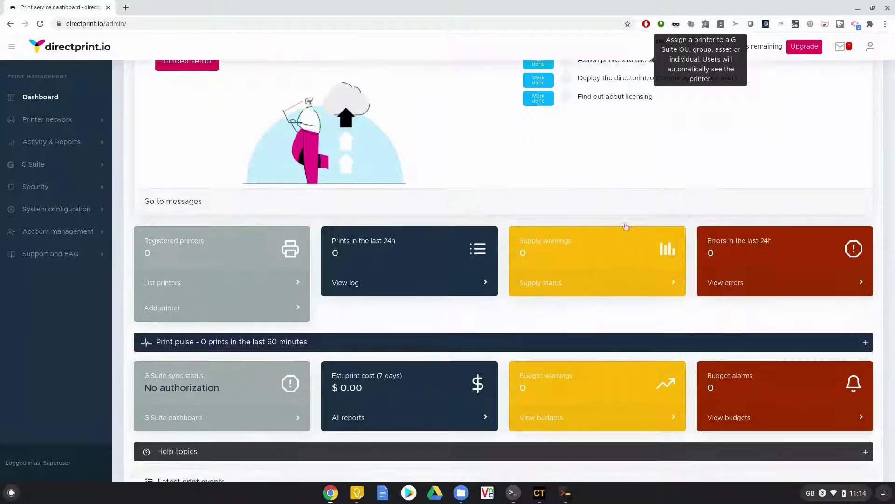
pyautogui.scroll(10, 629, 254)
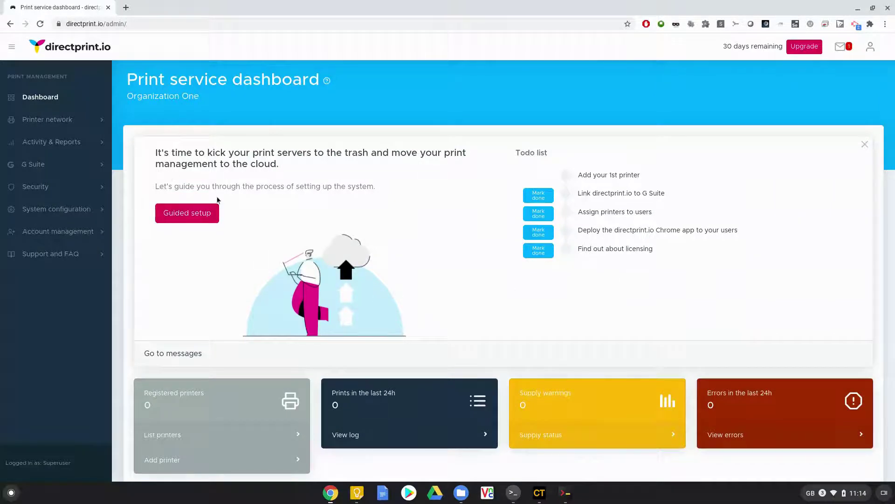
# Launch guided setup and open the directprint.io printing for Chromebooks app in the Chrome Web Store.
pyautogui.click(181, 214)
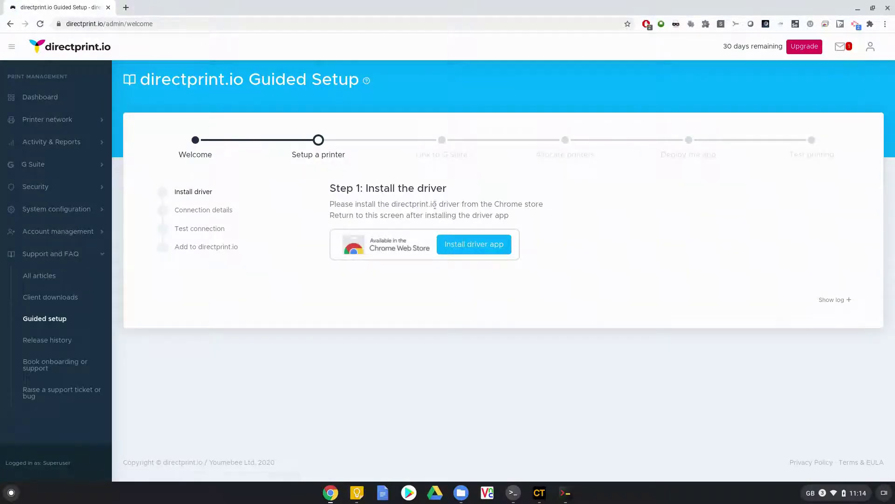
pyautogui.moveTo(330, 188)
pyautogui.mouseDown()
pyautogui.moveTo(448, 192)
pyautogui.moveTo(520, 215)
pyautogui.moveTo(370, 204)
pyautogui.moveTo(335, 188)
pyautogui.mouseUp()
pyautogui.click(520, 215)
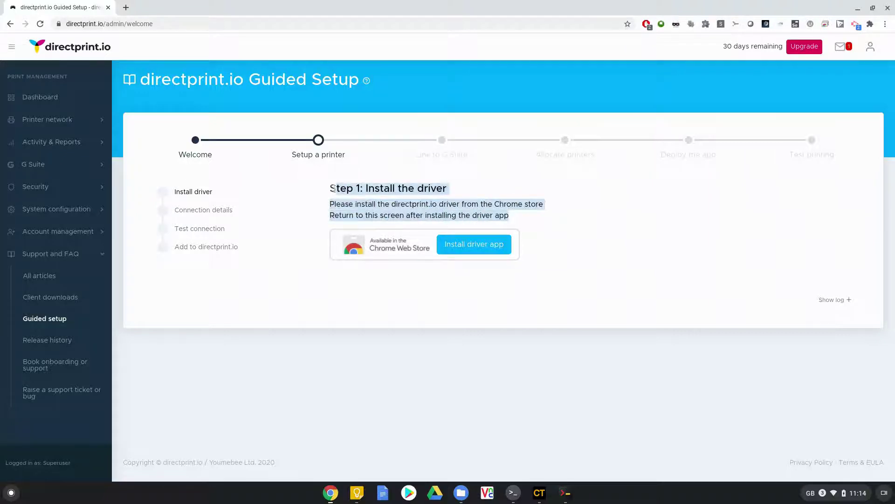
pyautogui.click(474, 244)
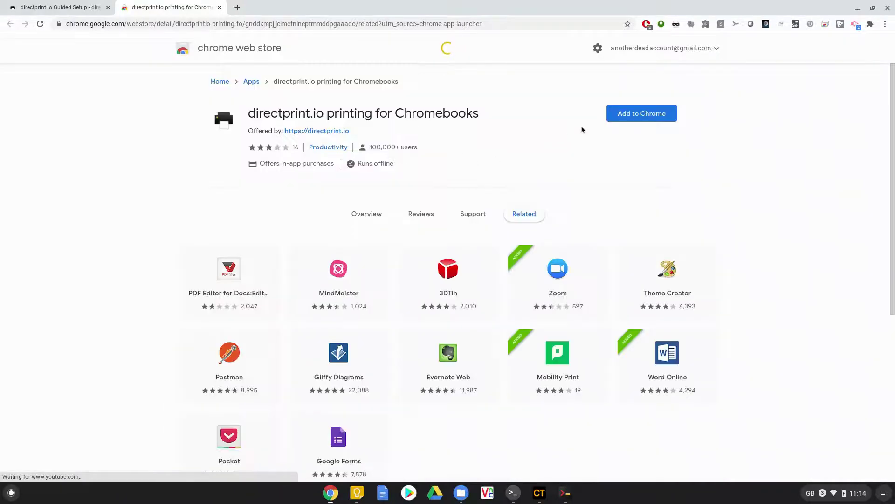
# Add the directprint.io printing for Chromebooks app to Chrome and close the store tab.
pyautogui.click(645, 116)
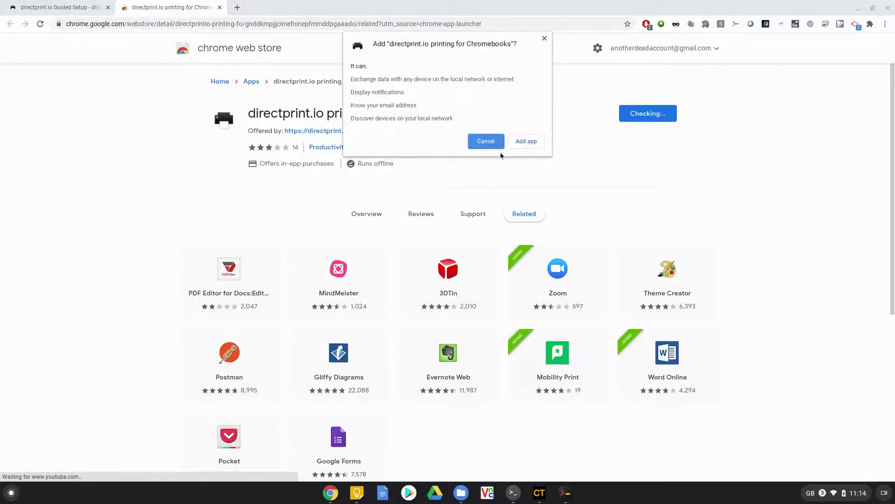
pyautogui.click(529, 145)
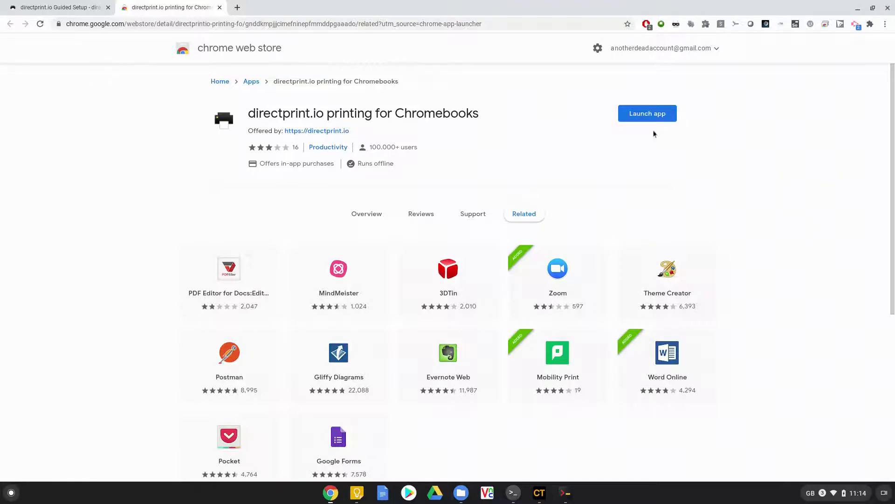
pyautogui.click(219, 8)
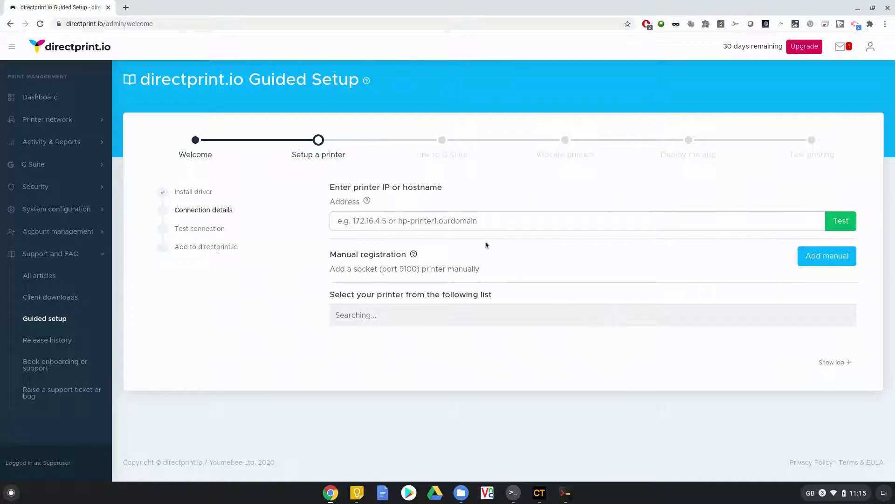
pyautogui.click(397, 220)
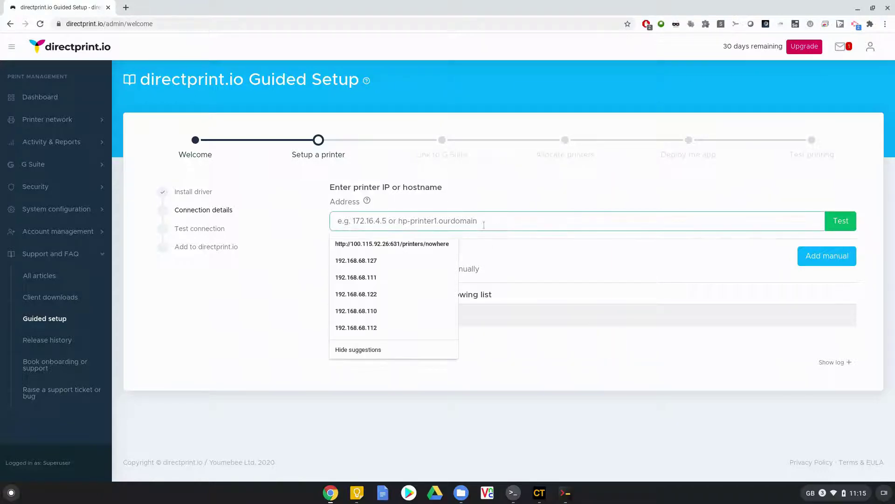
pyautogui.write('http://100.115.92.198:631')
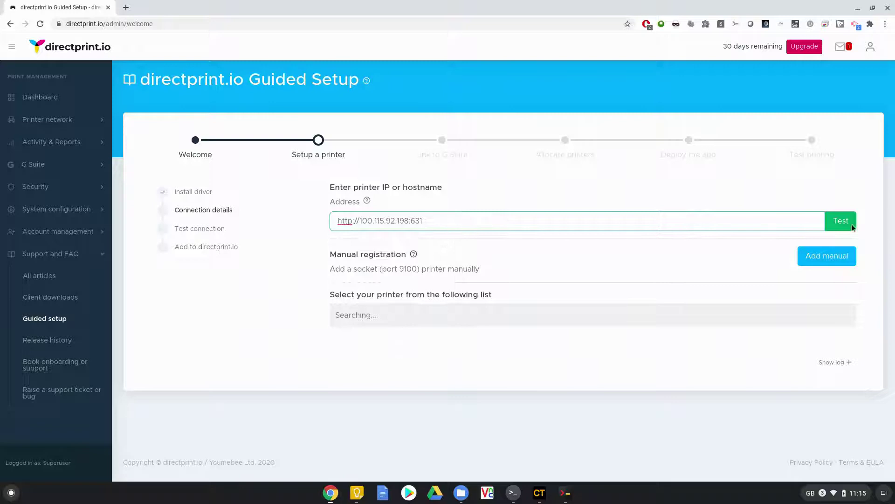
pyautogui.click(852, 227)
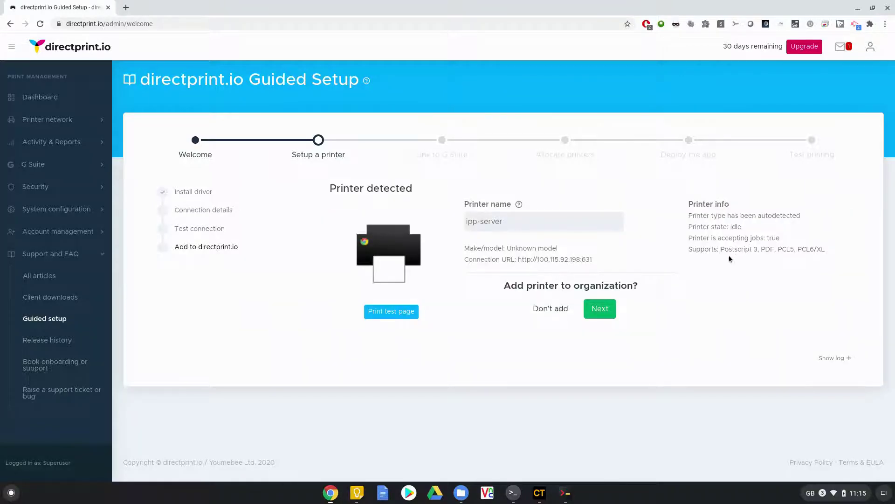
# Highlight the detected printer's supported print languages line.
pyautogui.moveTo(723, 253); pyautogui.dragTo(821, 252)
pyautogui.click(828, 256)
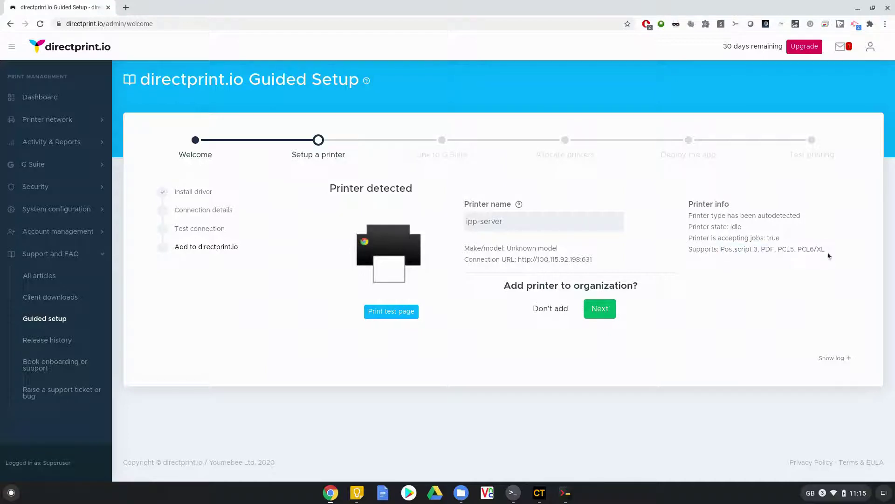
pyautogui.tripleClick(797, 252)
pyautogui.click(741, 250)
# Rename the printer to Reception and add it to the organization.
pyautogui.doubleClick(486, 223)
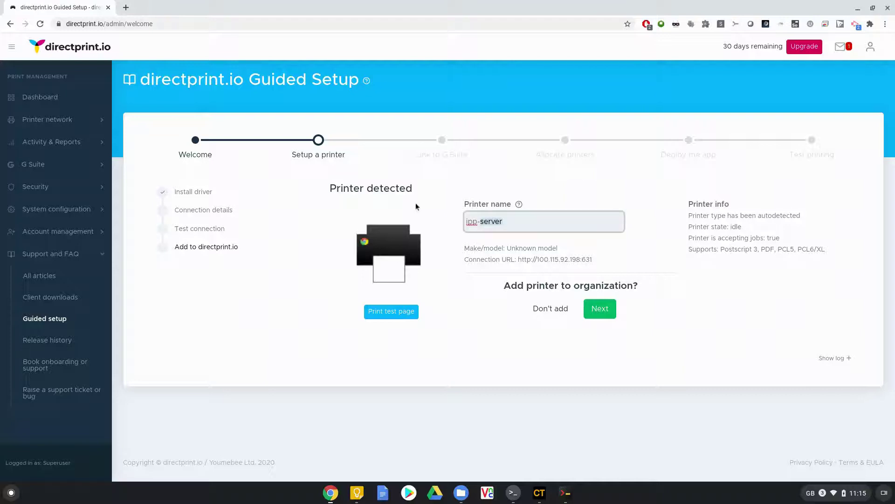
pyautogui.hotkey('ctrl', 'a')
pyautogui.write('Recepio')
pyautogui.press('BackSpace')
pyautogui.press('BackSpace')
pyautogui.write('ption')
pyautogui.click(606, 312)
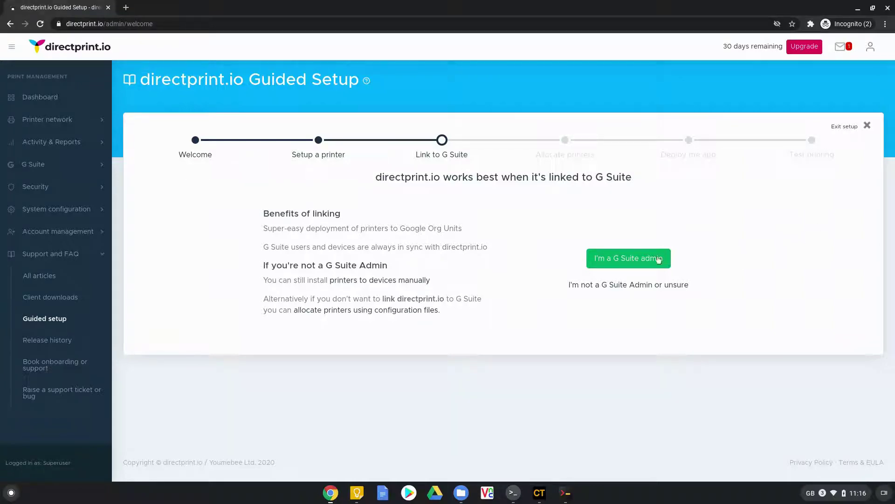
# Choose the I'm a G Suite admin option to link directprint.io to G Suite.
pyautogui.click(615, 260)
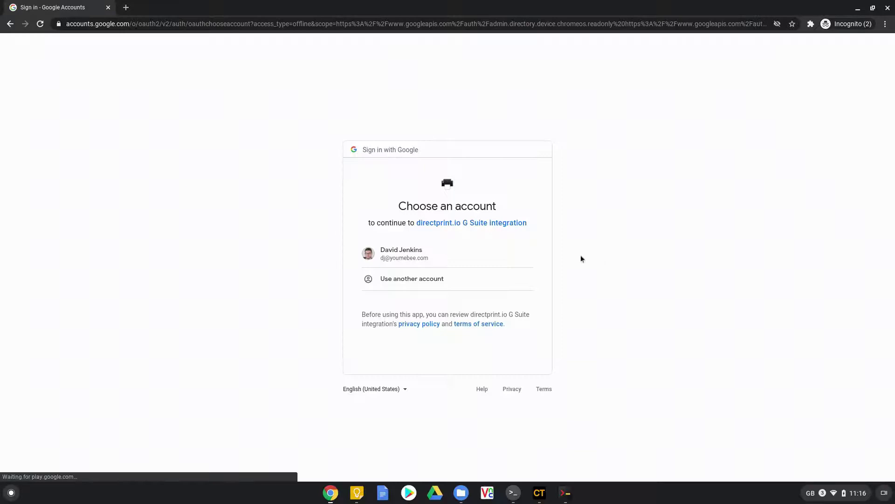
# Sign in with the admin Google account and allow the directprint.io G Suite integration.
pyautogui.click(409, 256)
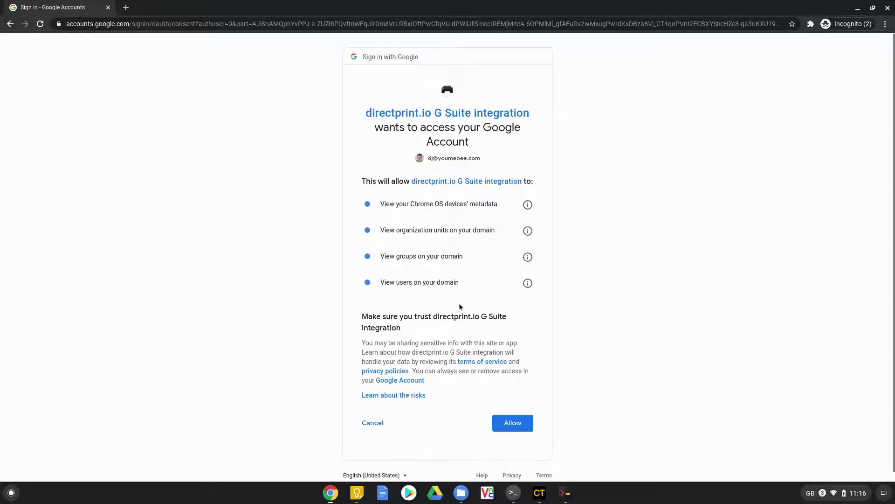
pyautogui.click(516, 420)
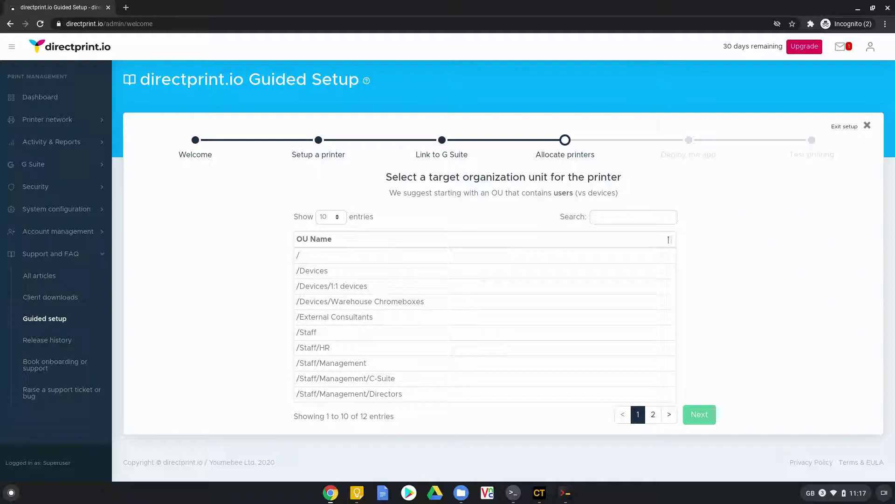
# Pick the /Staff/HR organization unit as the printer target and continue.
pyautogui.doubleClick(563, 192)
pyautogui.moveTo(494, 193); pyautogui.dragTo(573, 193)
pyautogui.click(542, 253)
pyautogui.click(325, 349)
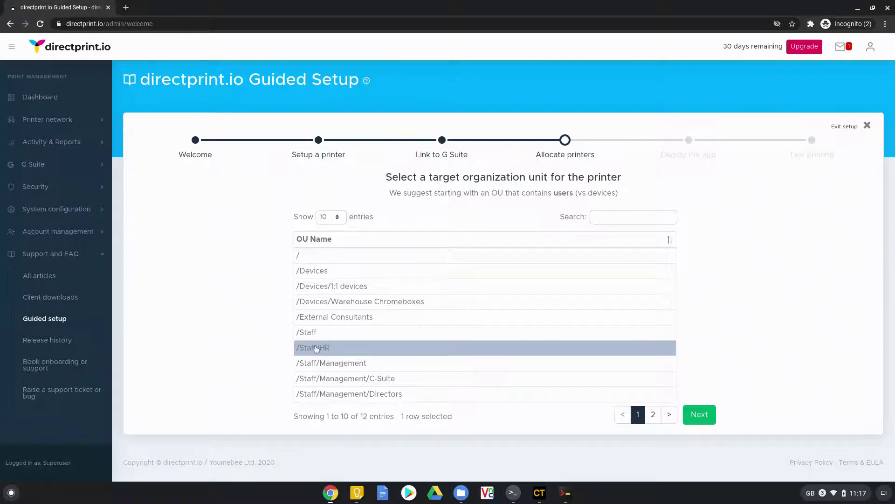
pyautogui.click(701, 416)
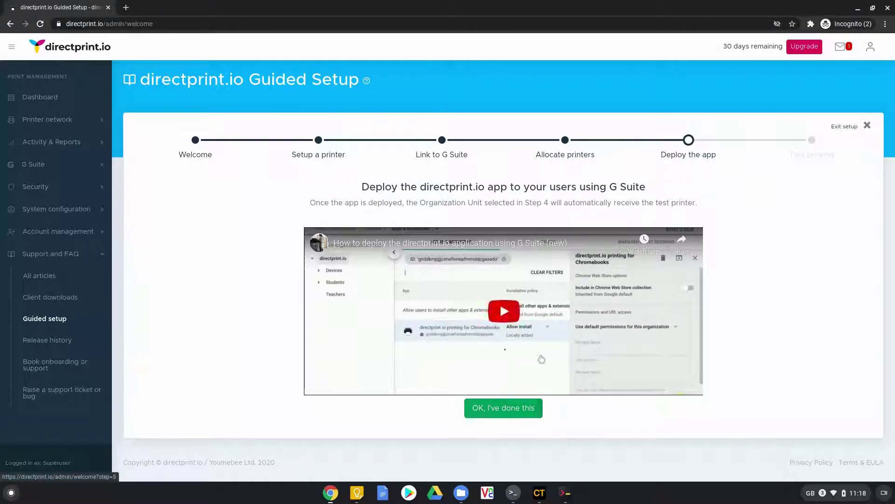
# Confirm the directprint.io app is deployed to G Suite users with OK, I've done this.
pyautogui.click(510, 408)
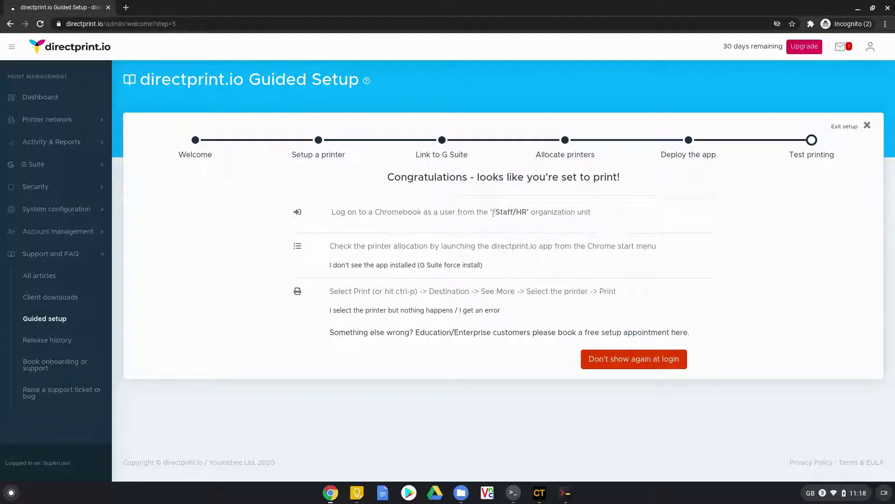
# Review the Test printing step for /Staff/HR and choose Don't show again at login.
pyautogui.moveTo(494, 212); pyautogui.dragTo(528, 214)
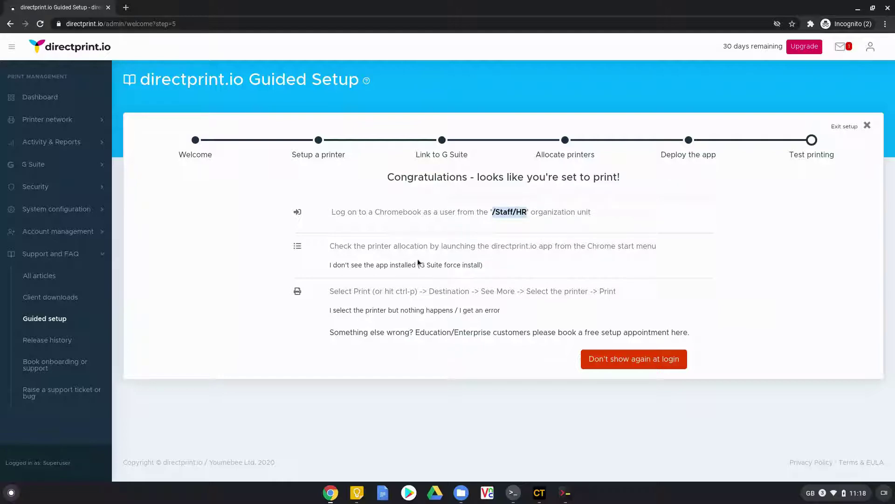
pyautogui.doubleClick(501, 213)
pyautogui.click(515, 210)
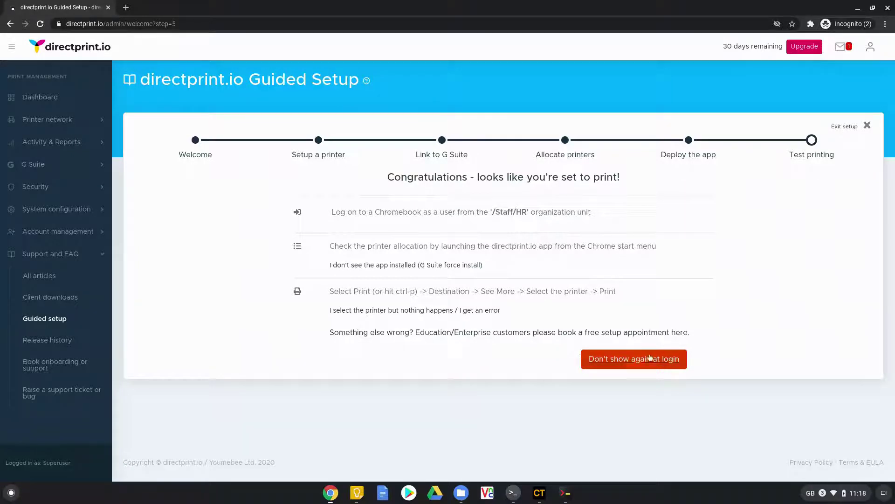
pyautogui.click(625, 360)
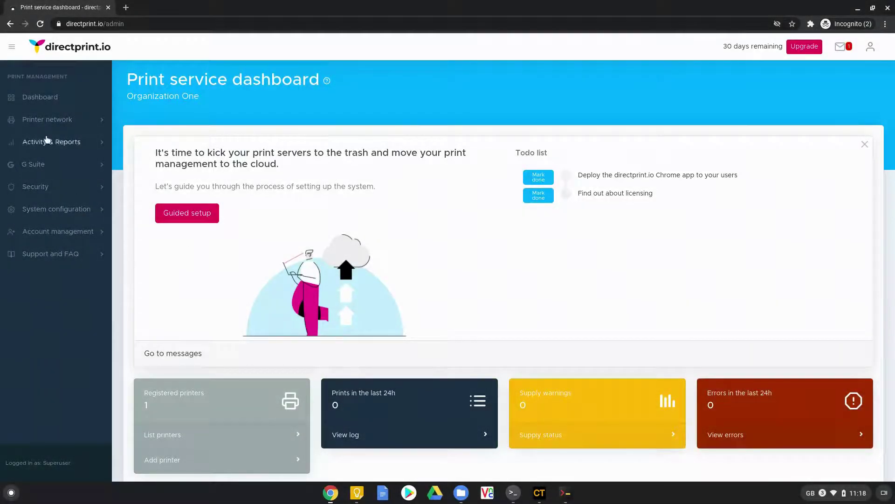
# Show the Map view of Organization One down to the Reception printer.
pyautogui.click(47, 122)
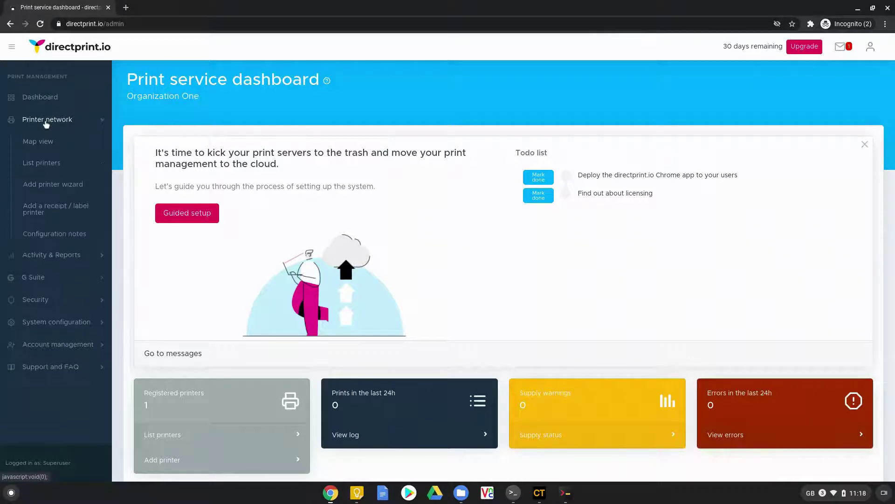
pyautogui.click(45, 144)
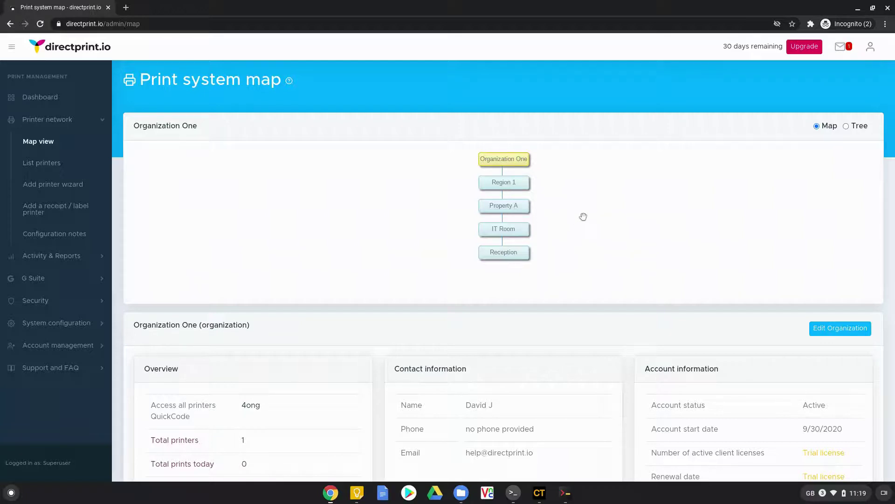
# Inspect the Property A and Reception nodes, then show Region 1's overview and stats.
pyautogui.click(507, 182)
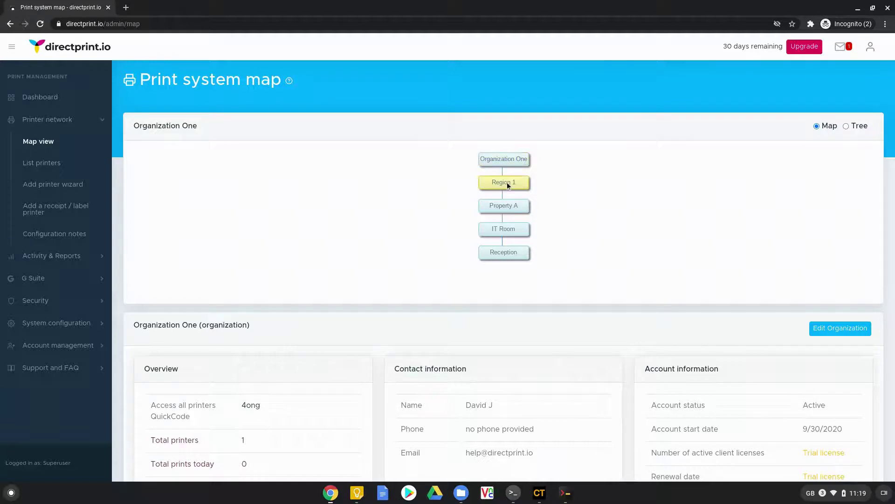
pyautogui.click(507, 207)
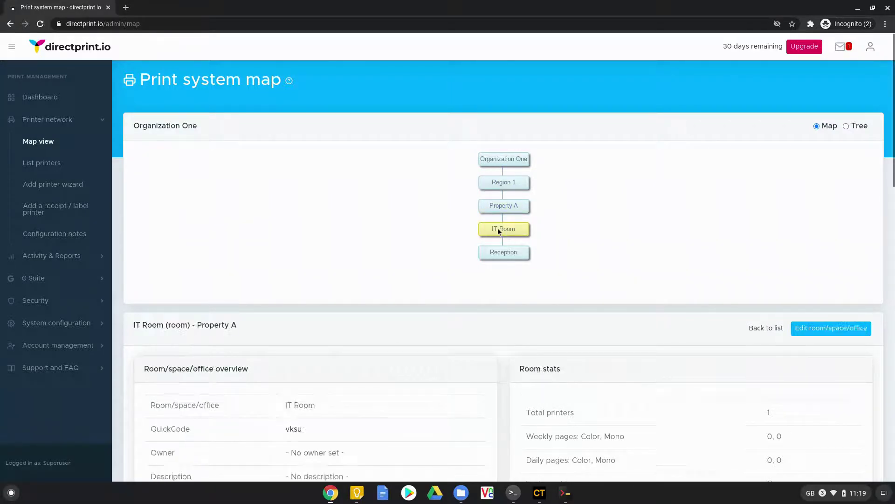
pyautogui.click(505, 252)
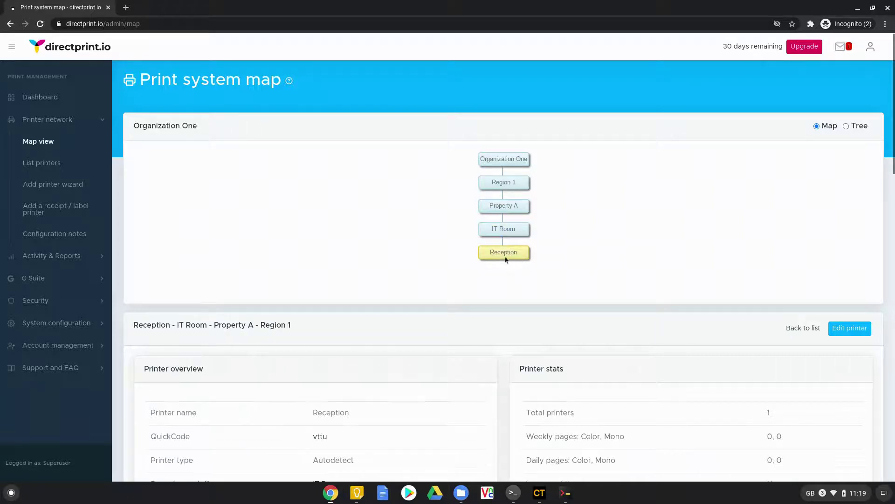
pyautogui.scroll(-4, 525, 264)
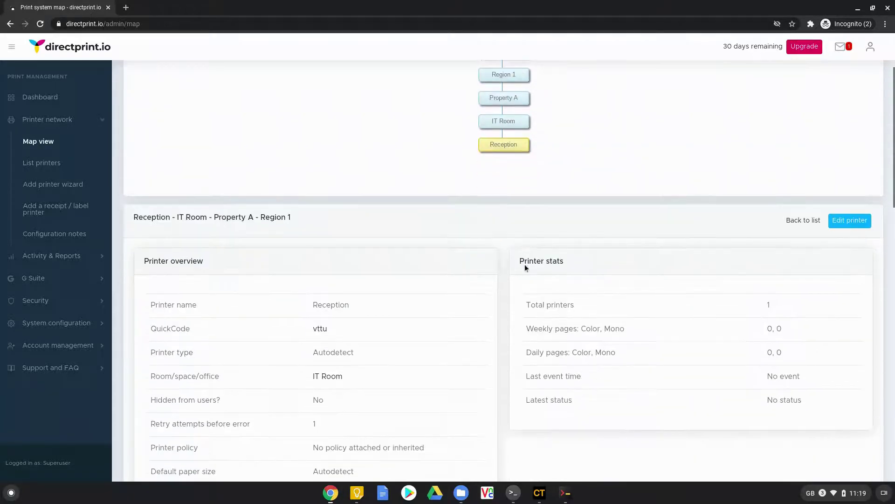
pyautogui.scroll(4, 525, 265)
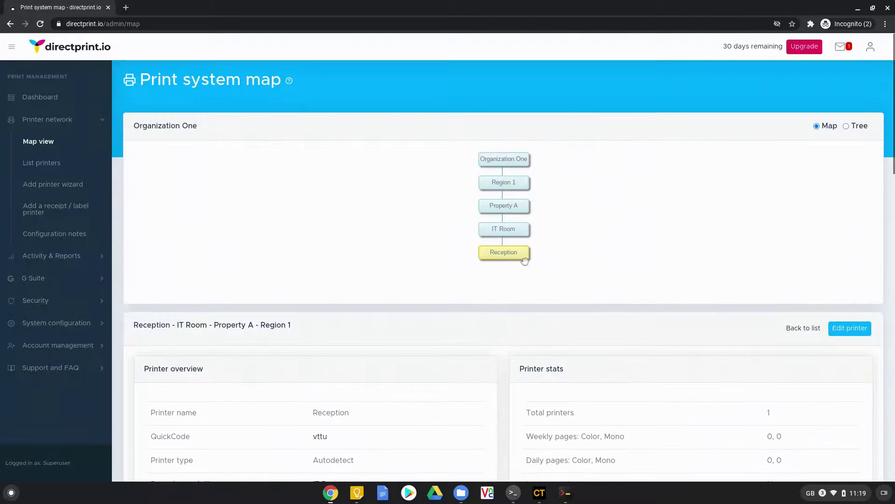
pyautogui.click(509, 186)
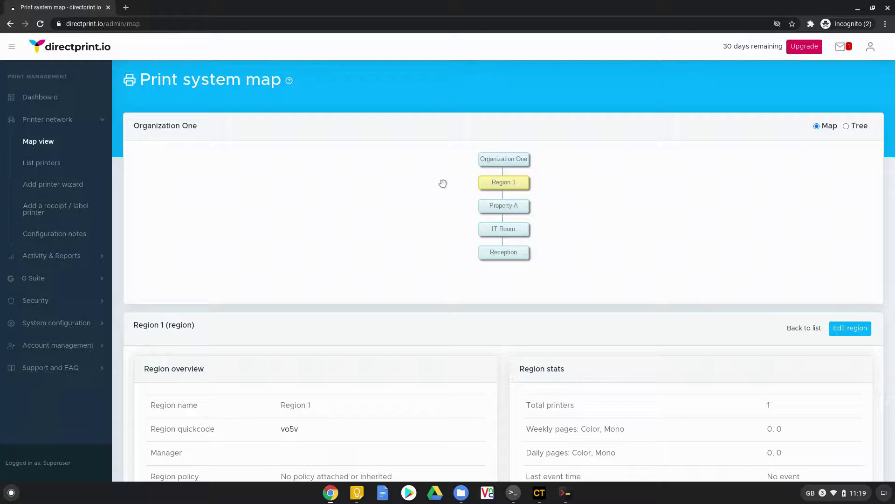
# Rename Region 1 to 'North West', correcting the 'Nort' typo before updating.
pyautogui.click(850, 327)
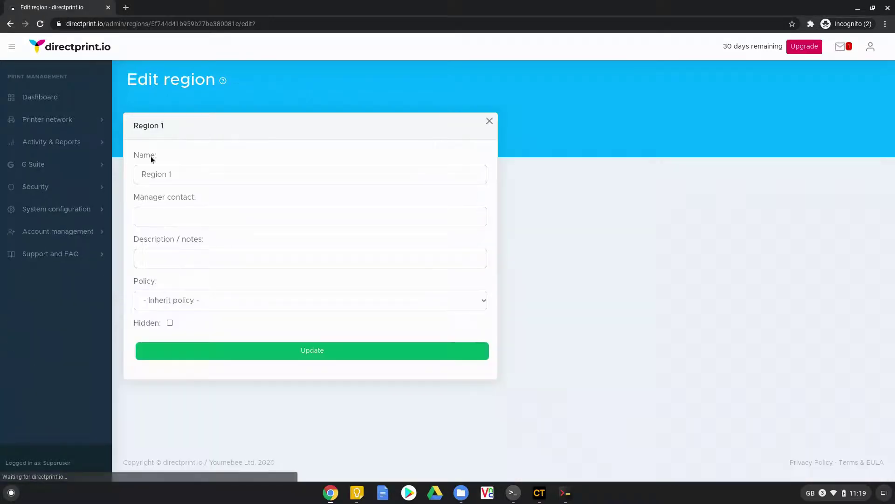
pyautogui.click(189, 173)
pyautogui.write('No')
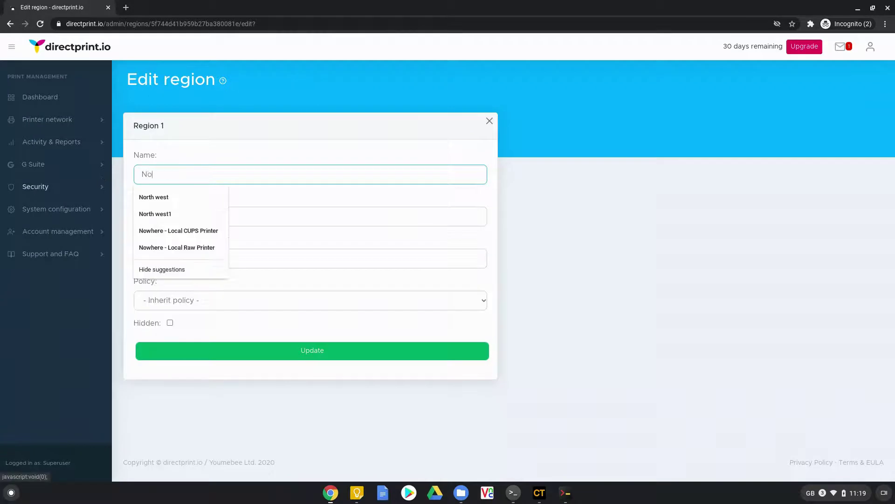
pyautogui.write('rt West')
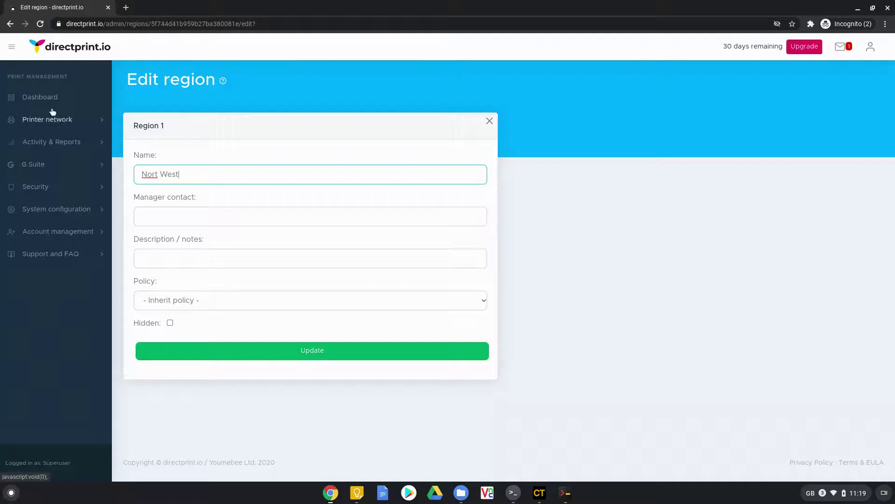
pyautogui.click(156, 175)
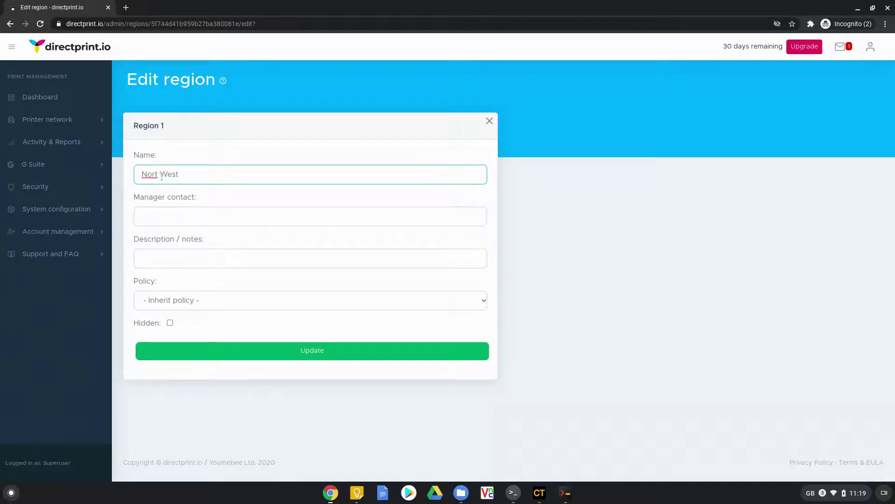
pyautogui.write('h')
pyautogui.click(395, 349)
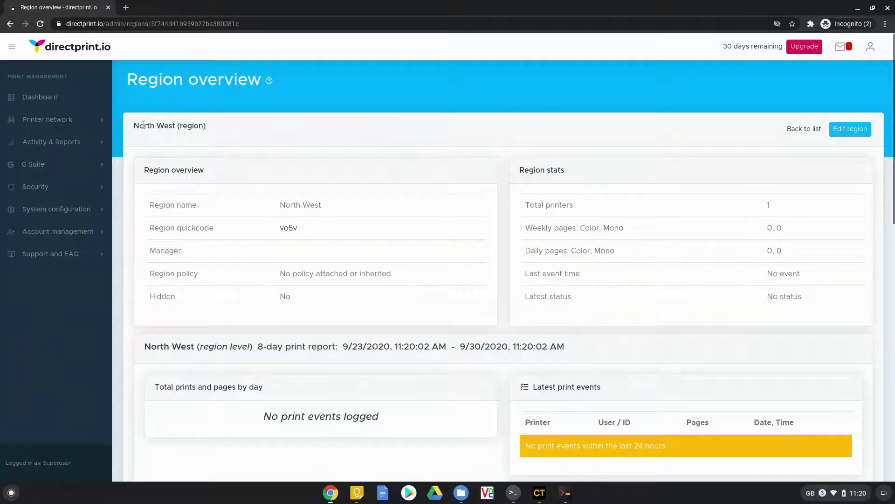
# Return to the print system map to see the updated hierarchy.
pyautogui.moveTo(143, 124); pyautogui.dragTo(221, 133)
pyautogui.click(47, 120)
pyautogui.click(38, 141)
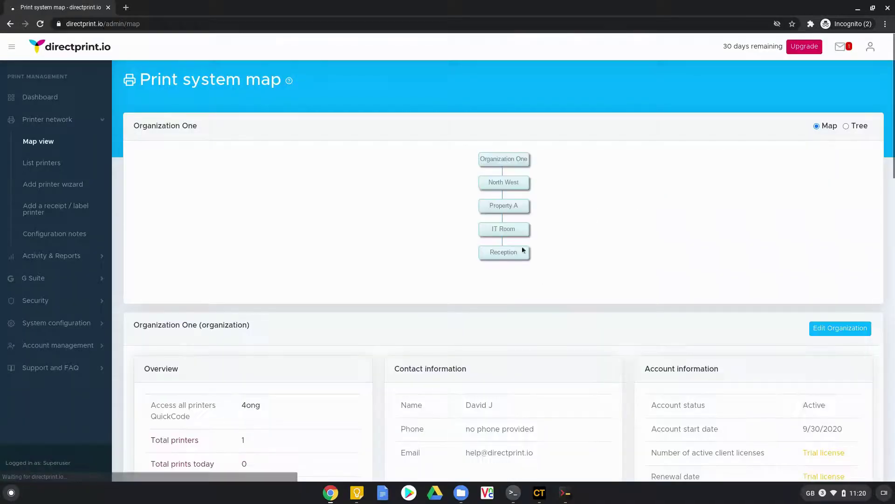
# Rename Property A to 'Seattle Office' and go back to the map.
pyautogui.click(527, 210)
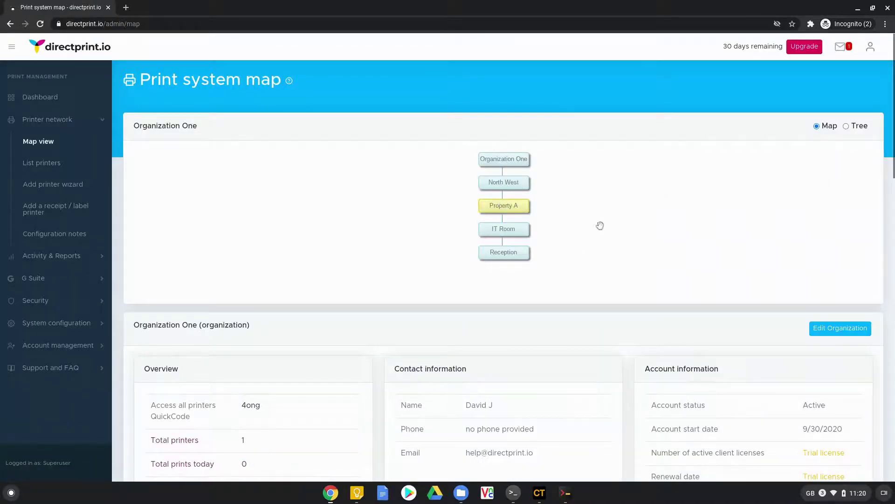
pyautogui.click(857, 328)
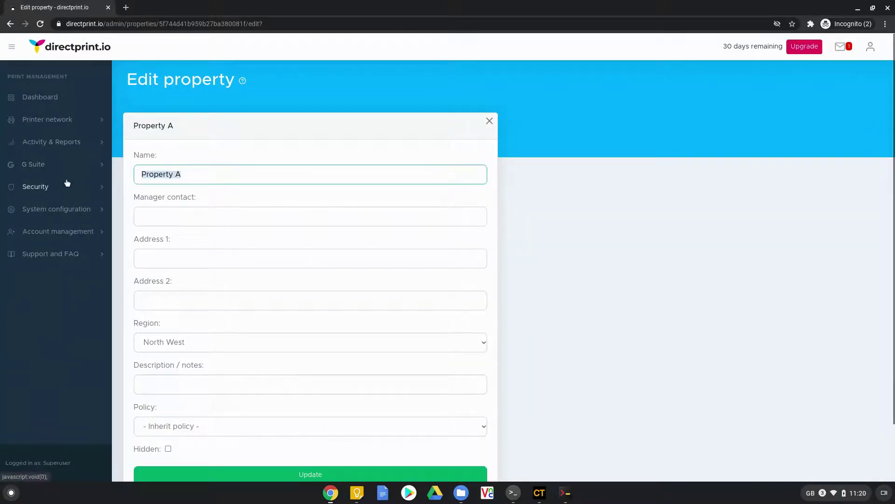
pyautogui.write('Seattle Office')
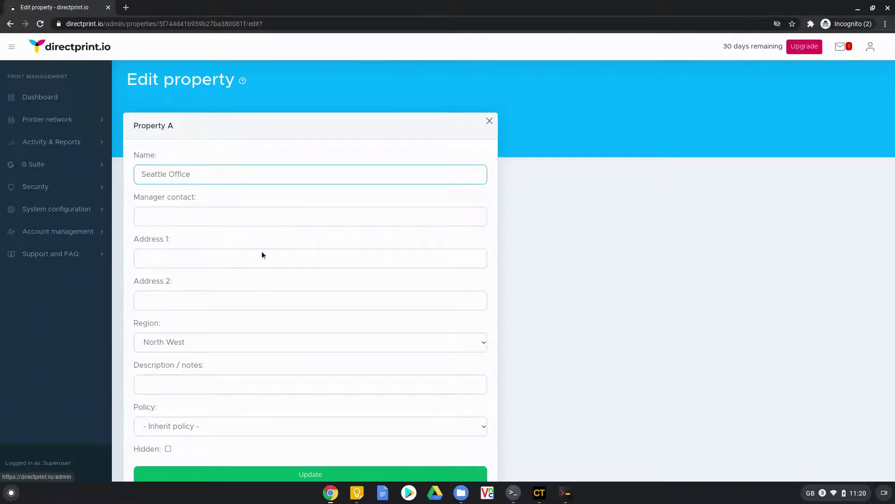
pyautogui.scroll(-2, 261, 252)
pyautogui.click(315, 409)
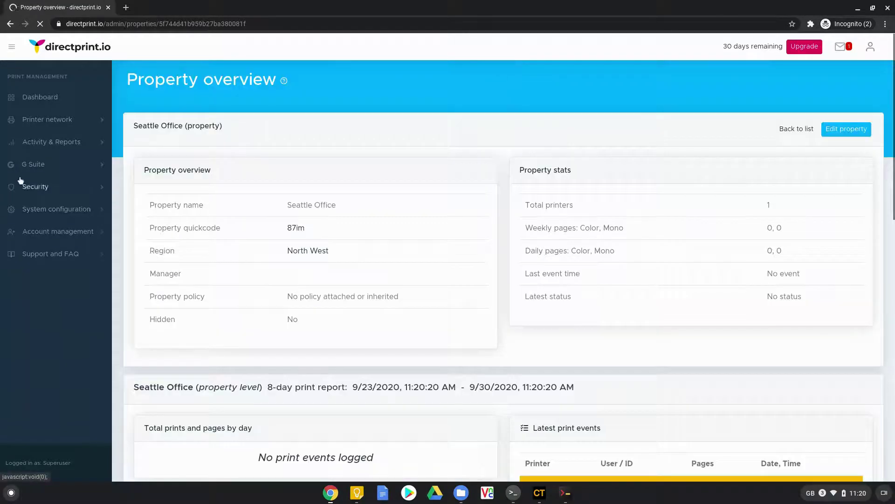
pyautogui.click(58, 120)
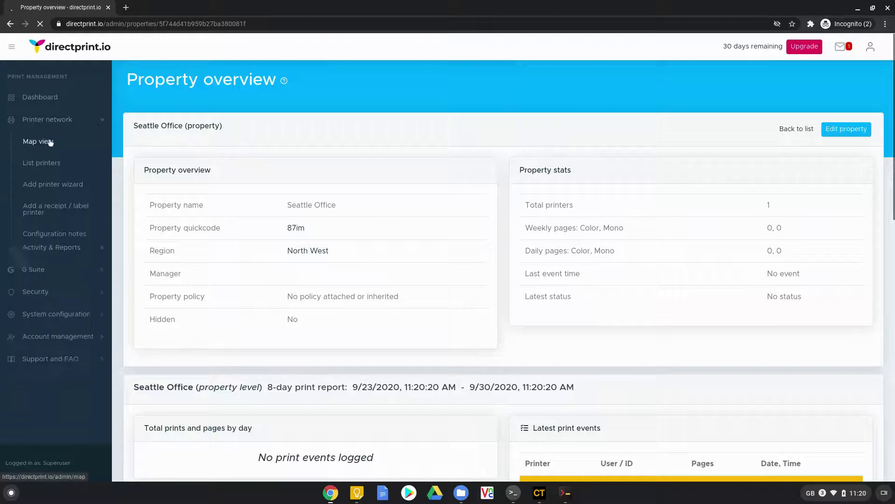
pyautogui.click(72, 147)
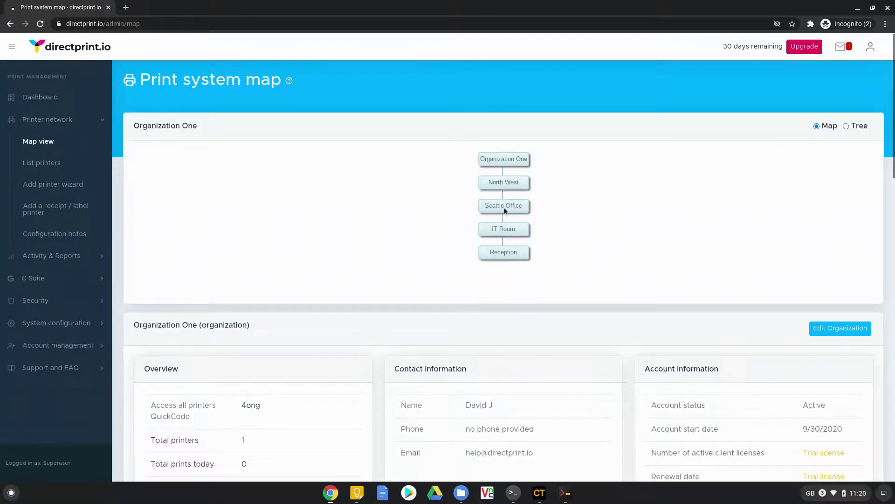
# Rename the IT Room to 'Reception Area' and go back to the map.
pyautogui.click(510, 257)
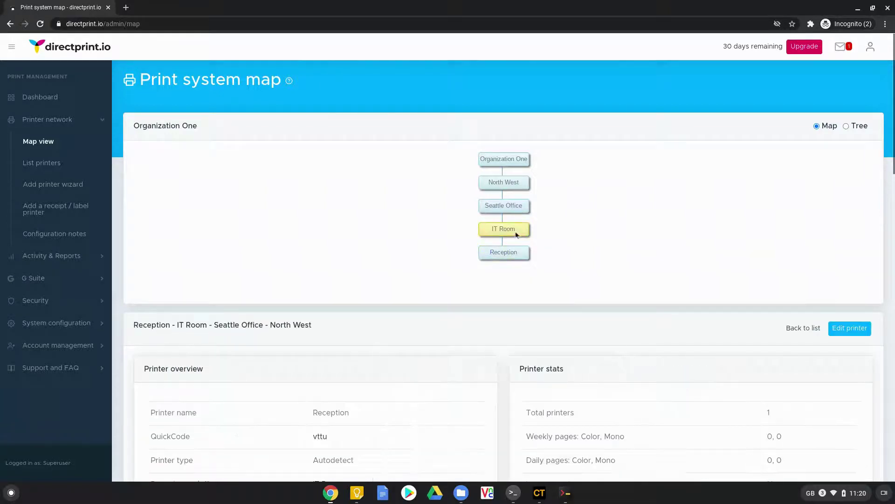
pyautogui.click(516, 235)
pyautogui.click(804, 328)
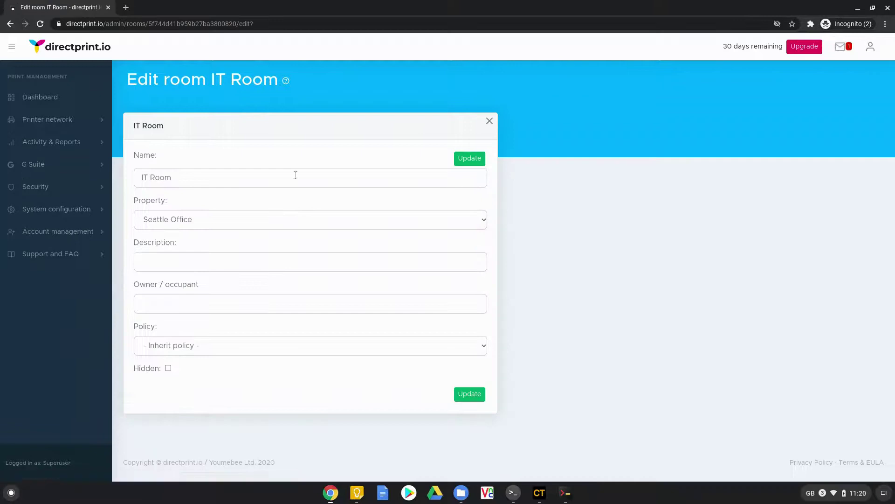
pyautogui.tripleClick(296, 175)
pyautogui.write('Recept')
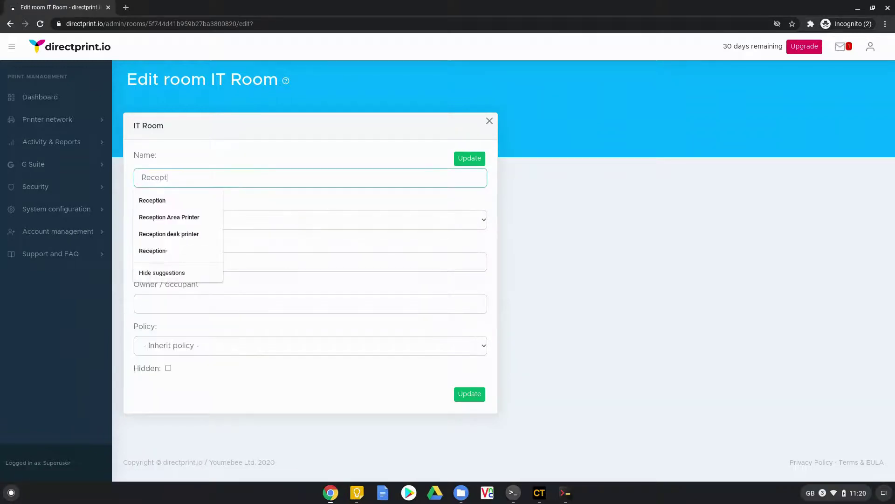
pyautogui.write('ion Area')
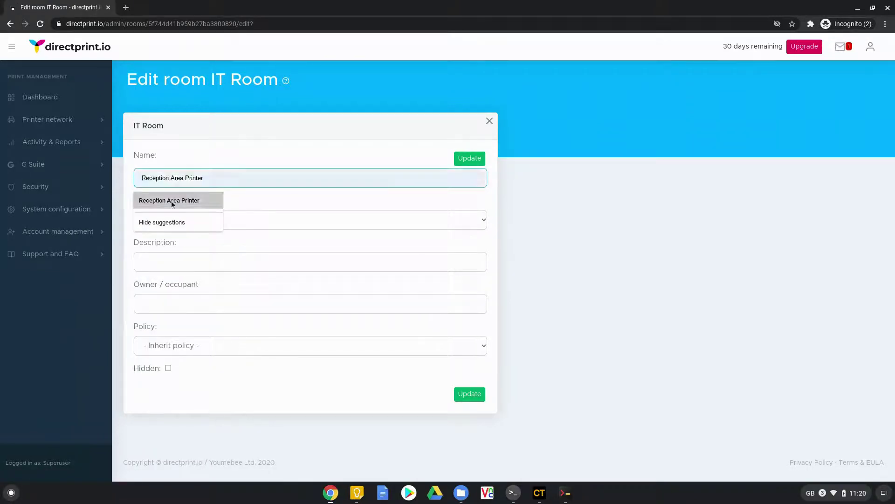
pyautogui.click(469, 394)
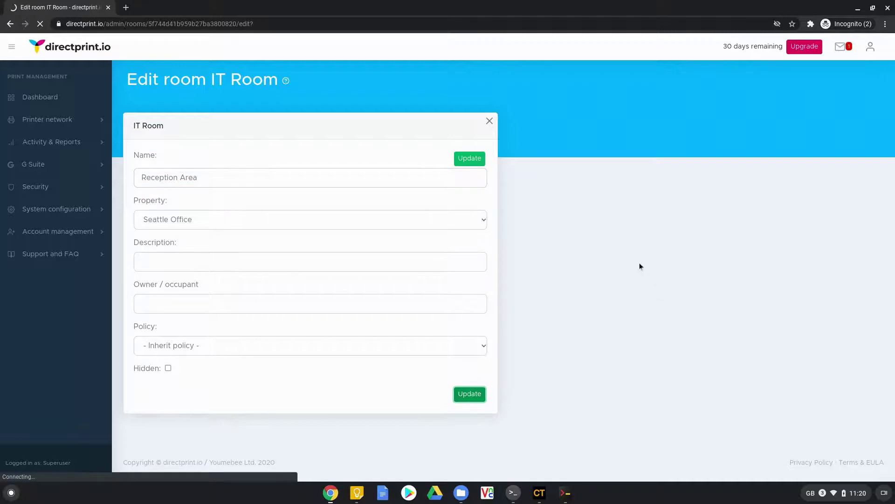
pyautogui.click(43, 122)
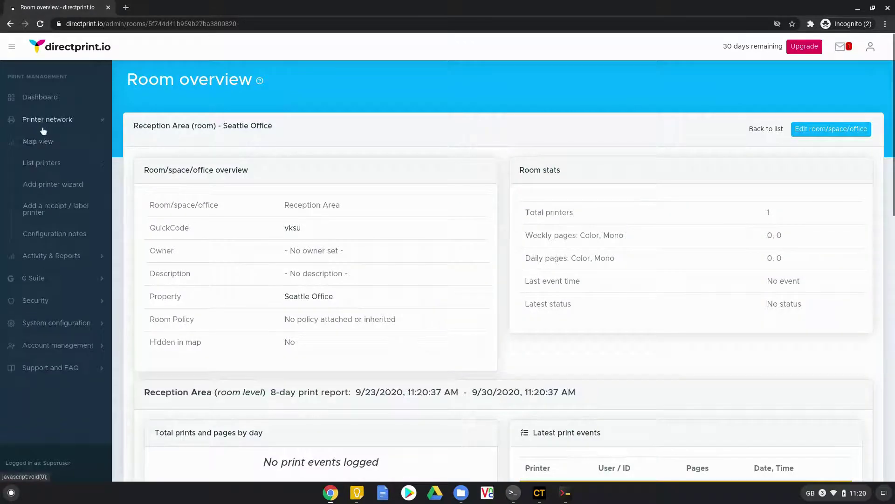
pyautogui.click(38, 142)
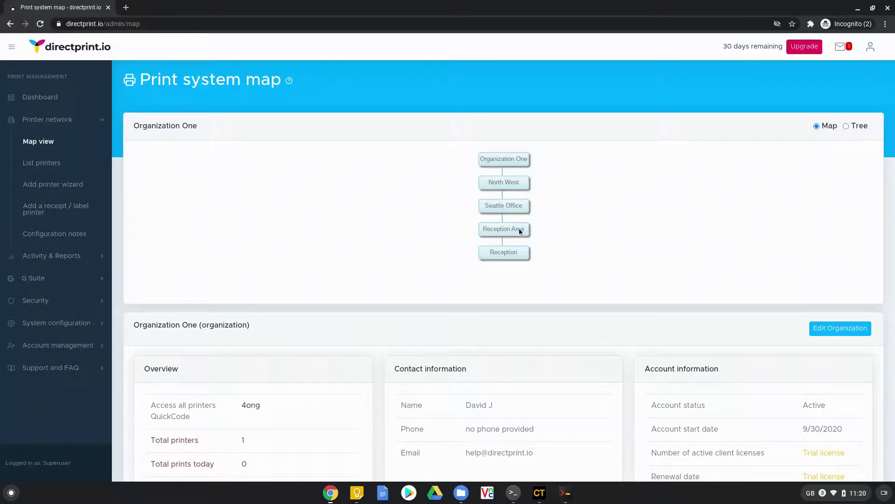
# Add a new room named 'CEO Office' under Seattle Office from the rooms list.
pyautogui.click(513, 207)
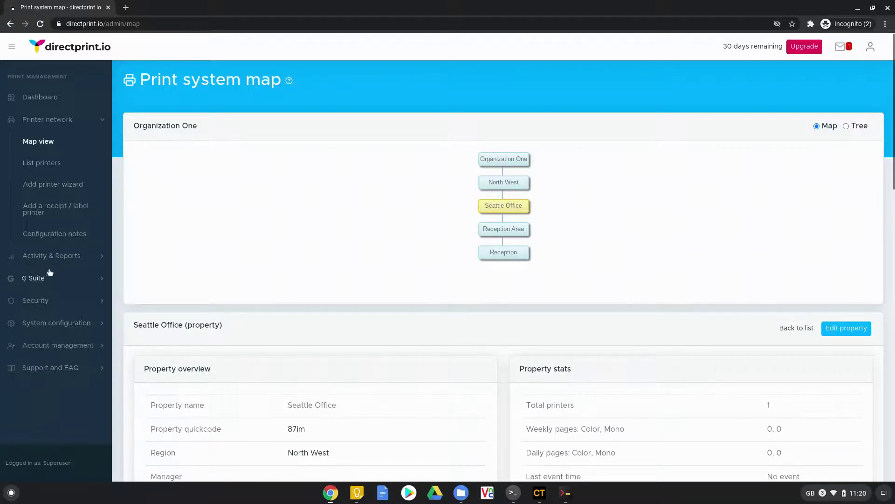
pyautogui.click(57, 321)
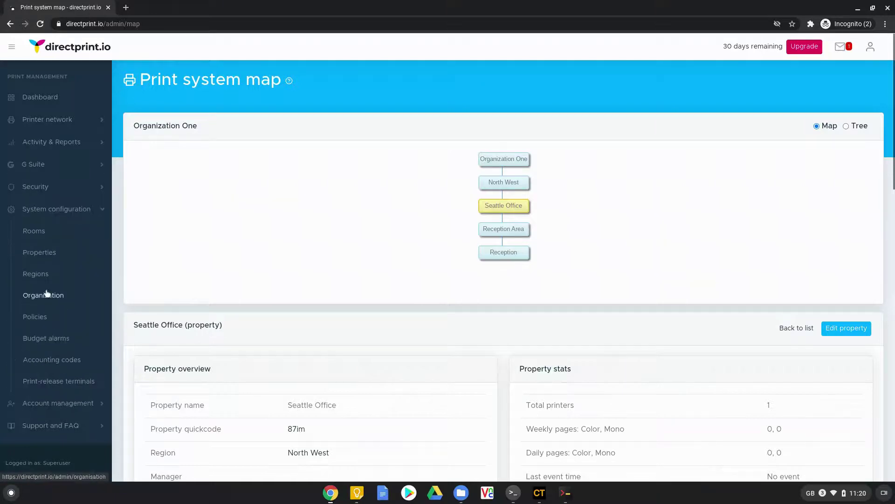
pyautogui.click(37, 232)
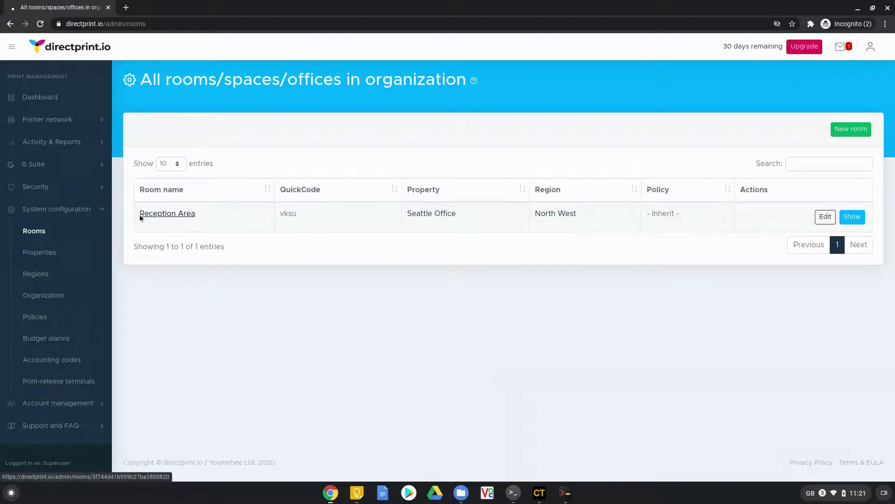
pyautogui.click(851, 129)
pyautogui.click(253, 176)
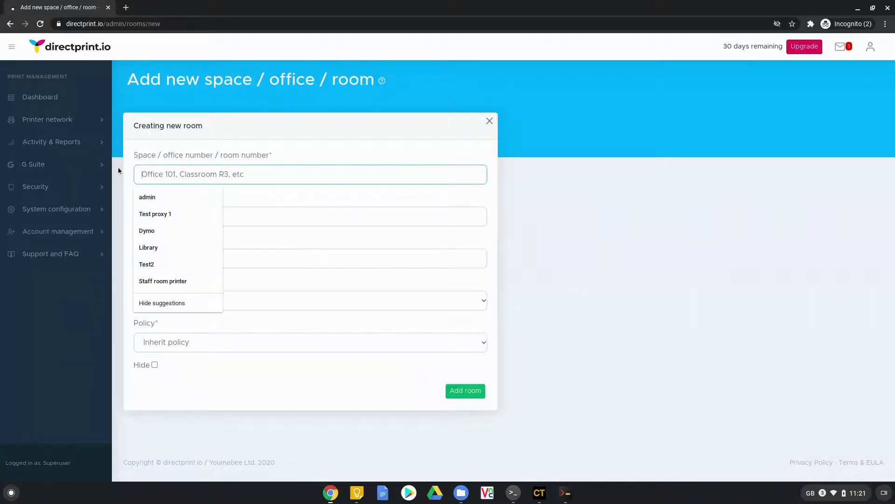
pyautogui.write('CEO O')
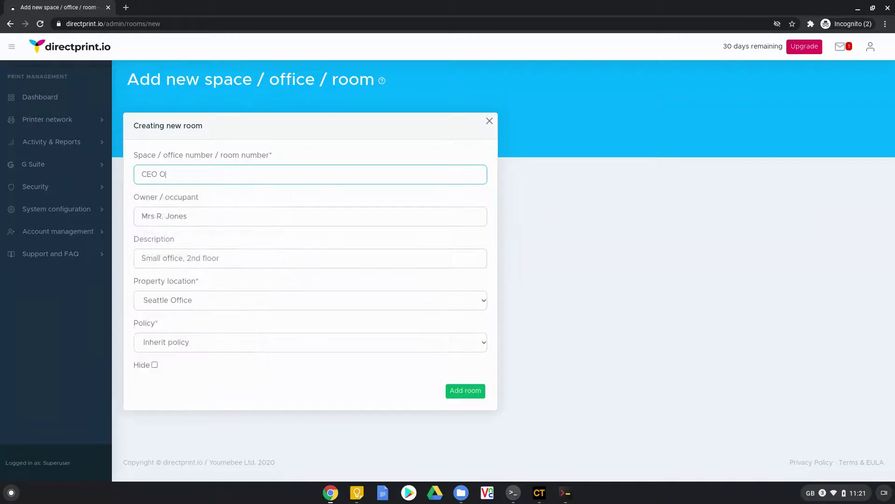
pyautogui.write('ffice')
pyautogui.click(472, 391)
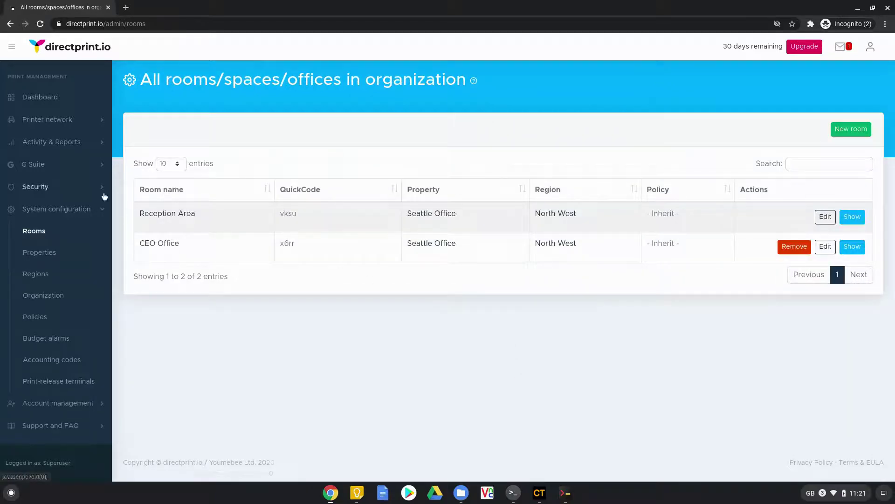
pyautogui.click(47, 120)
# Show CEO Office's details on the map, checking Organization One along the way.
pyautogui.click(38, 141)
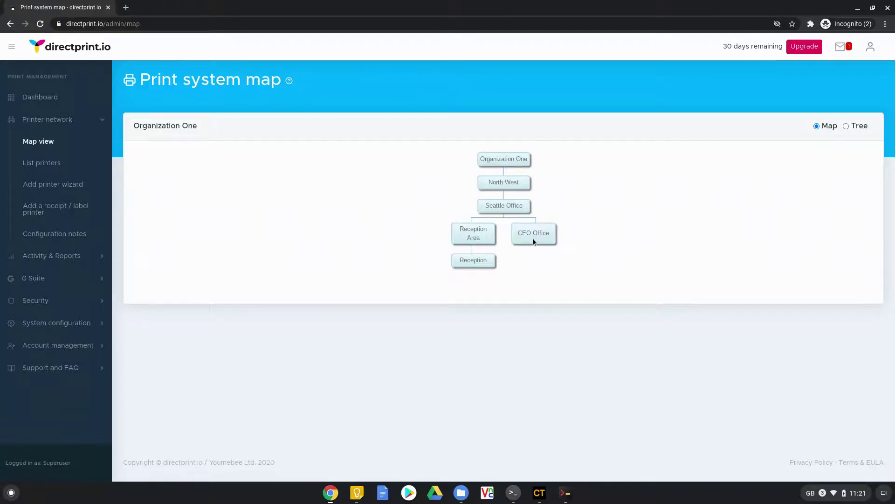
pyautogui.click(534, 239)
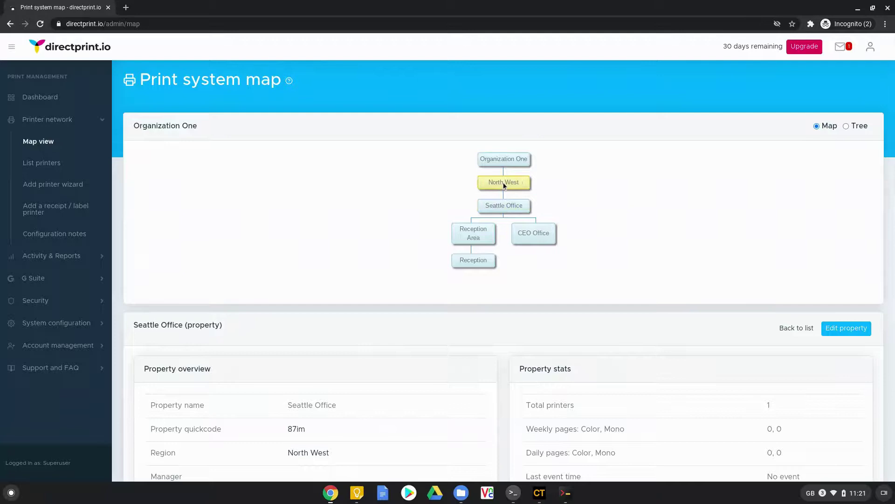
pyautogui.click(508, 163)
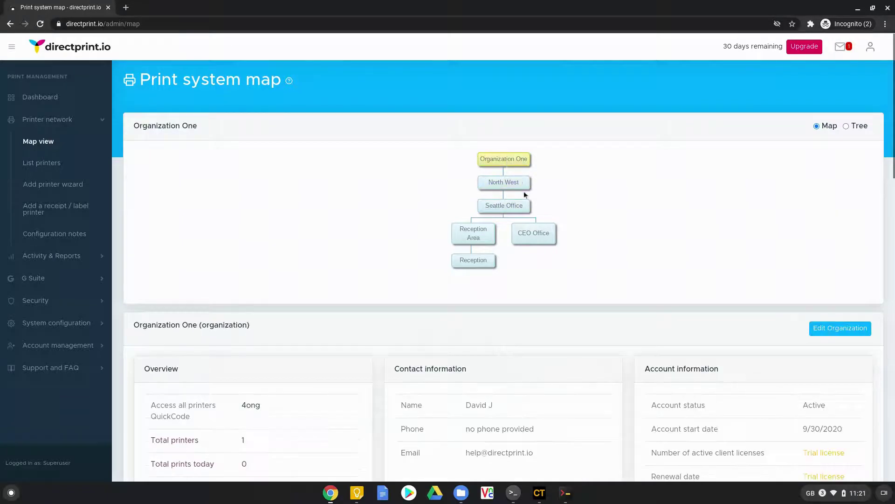
pyautogui.click(537, 238)
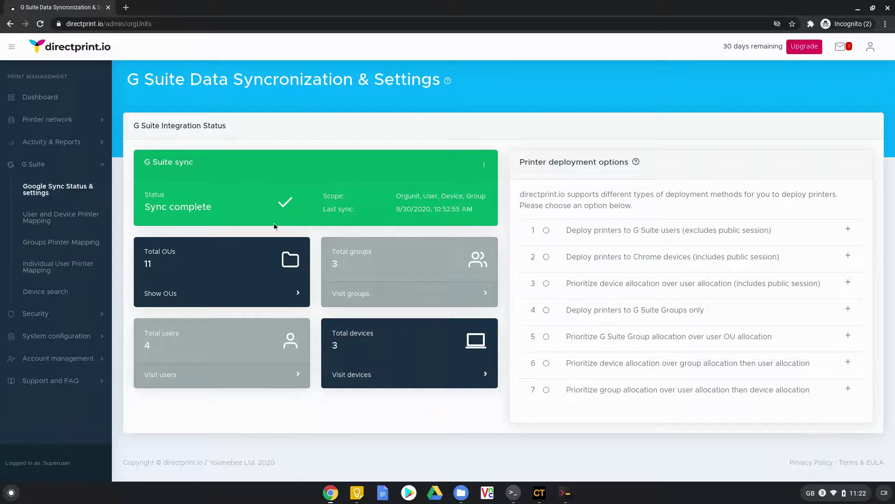
# Page through the OU list and highlight HR (/Staff/HR) marked Printers allocated.
pyautogui.click(80, 228)
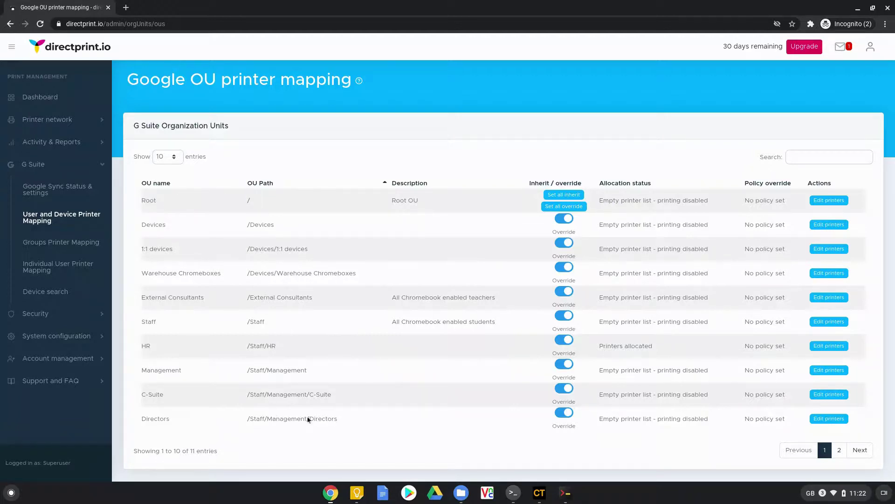
pyautogui.click(839, 451)
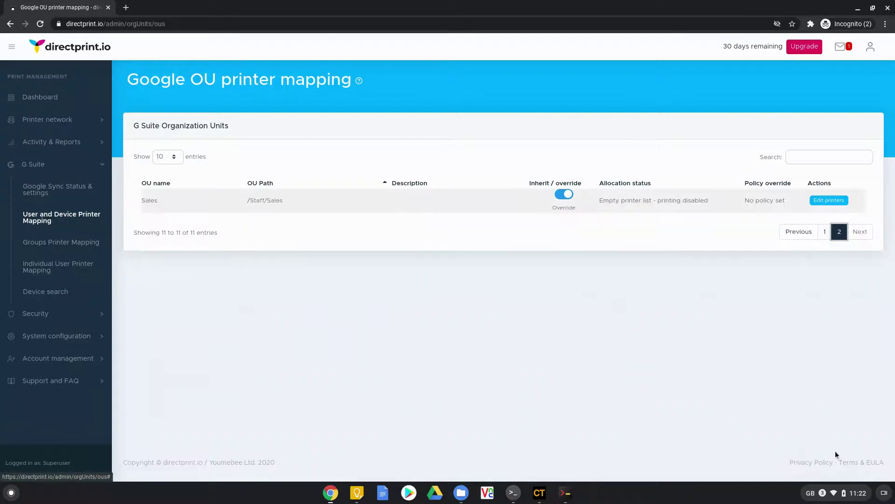
pyautogui.click(825, 231)
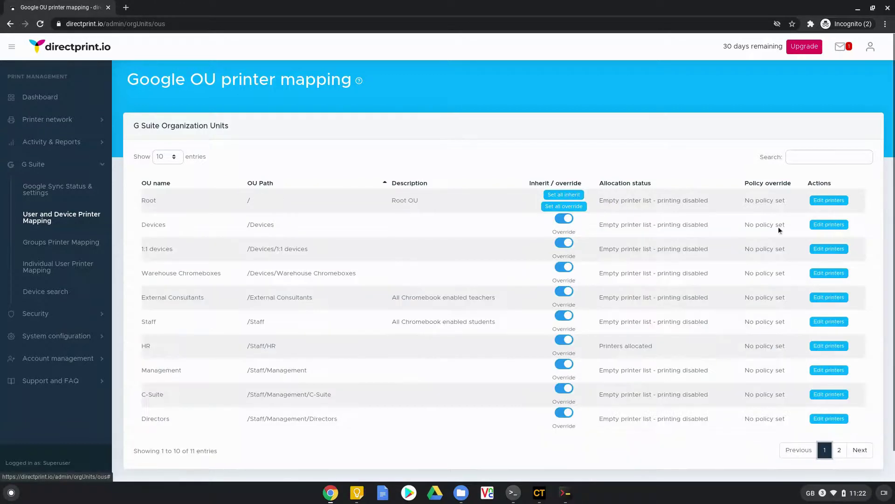
pyautogui.moveTo(141, 345); pyautogui.dragTo(274, 347)
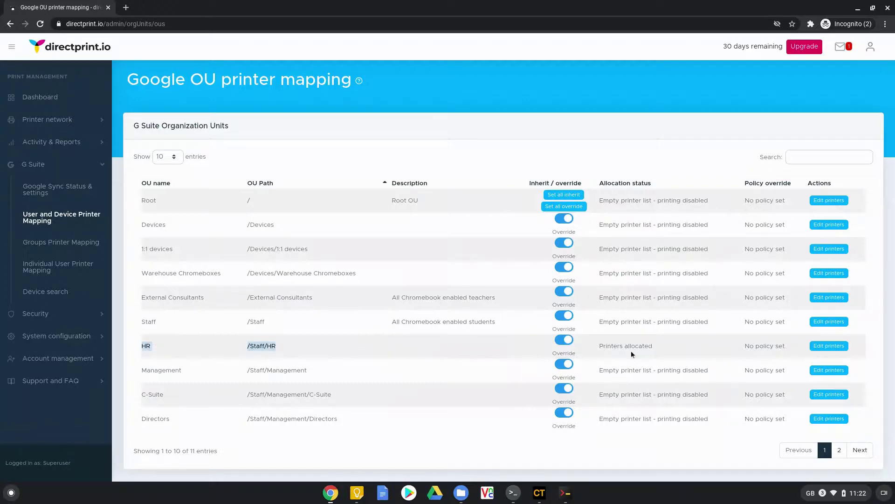
pyautogui.moveTo(601, 345); pyautogui.dragTo(641, 348)
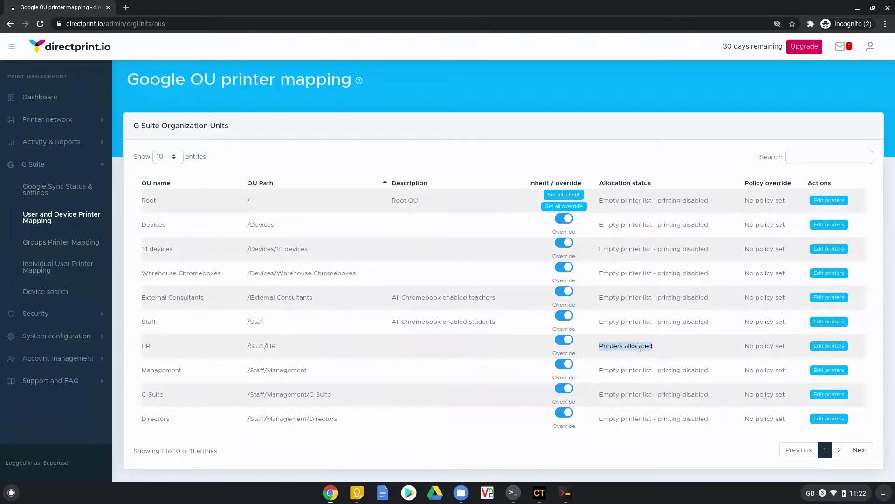
pyautogui.tripleClick(613, 347)
# Open the HR unit's printer allocation page and review its /Staff/HR path.
pyautogui.click(829, 345)
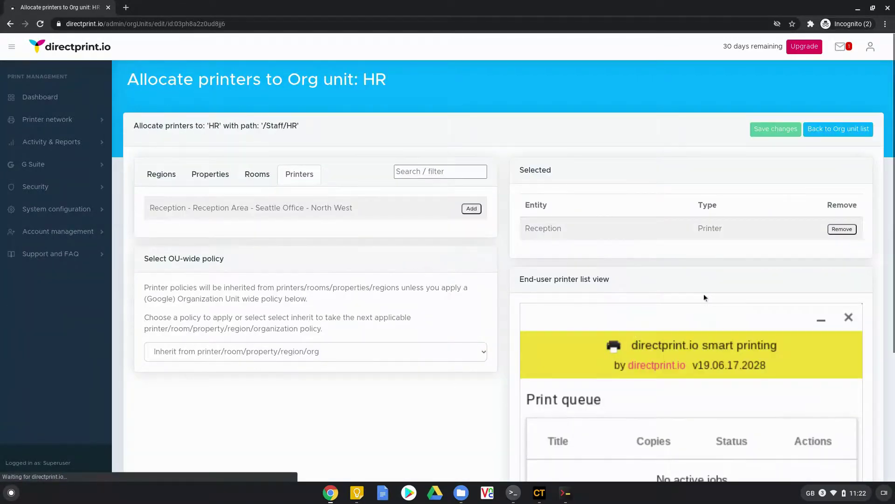
pyautogui.scroll(-2, 703, 293)
pyautogui.moveTo(548, 165); pyautogui.dragTo(768, 169)
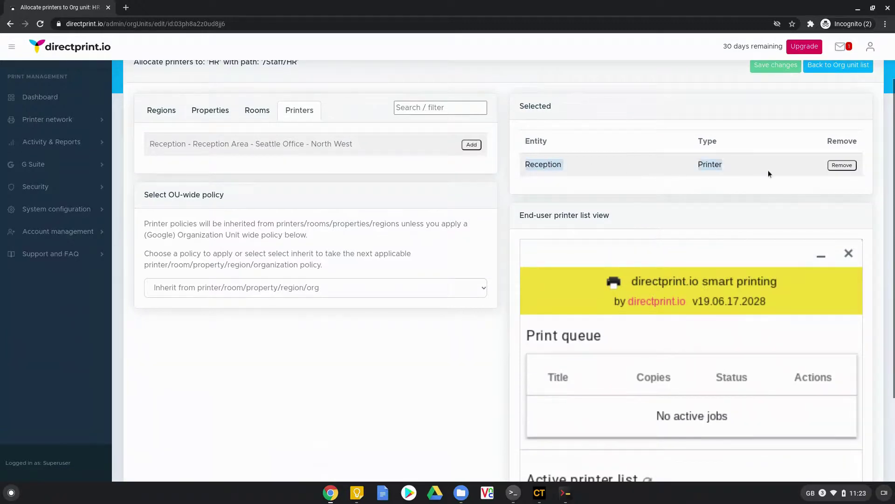
pyautogui.scroll(-1, 740, 323)
pyautogui.scroll(2, 741, 324)
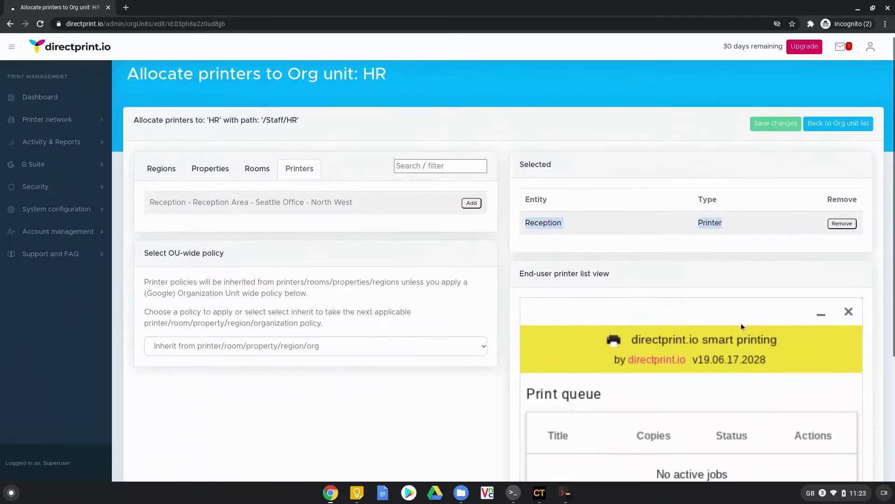
pyautogui.moveTo(265, 126); pyautogui.dragTo(293, 128)
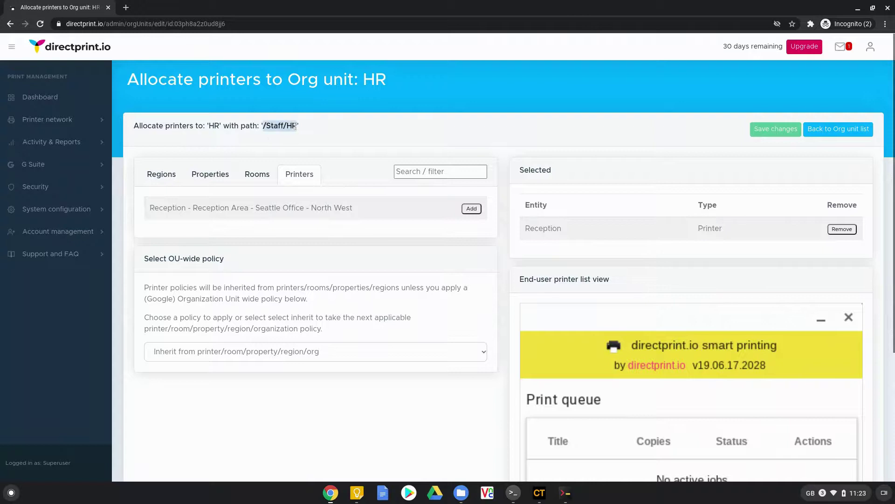
pyautogui.click(293, 128)
# Browse rooms, properties, regions and printers, confirming Reception is already allocated.
pyautogui.click(259, 179)
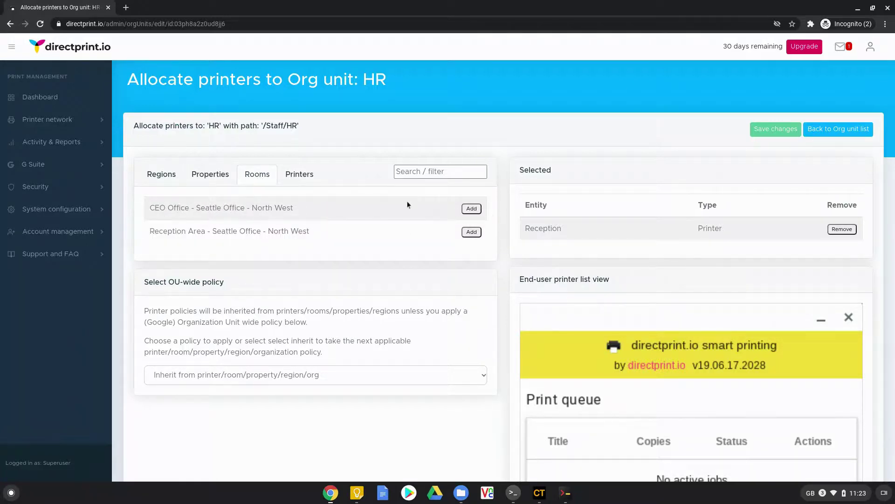
pyautogui.click(210, 177)
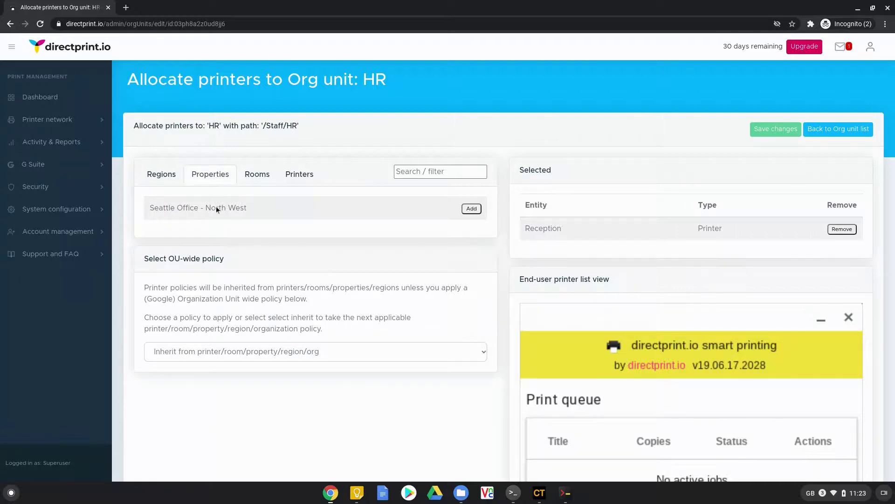
pyautogui.click(163, 177)
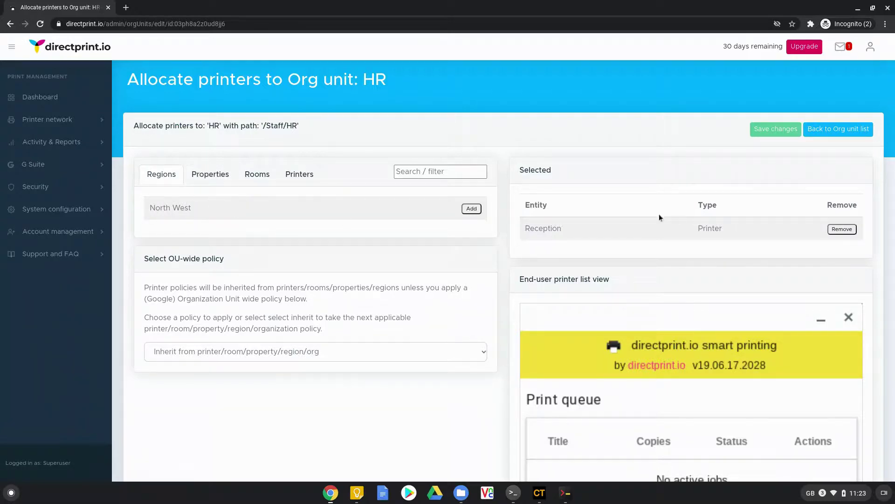
pyautogui.click(298, 174)
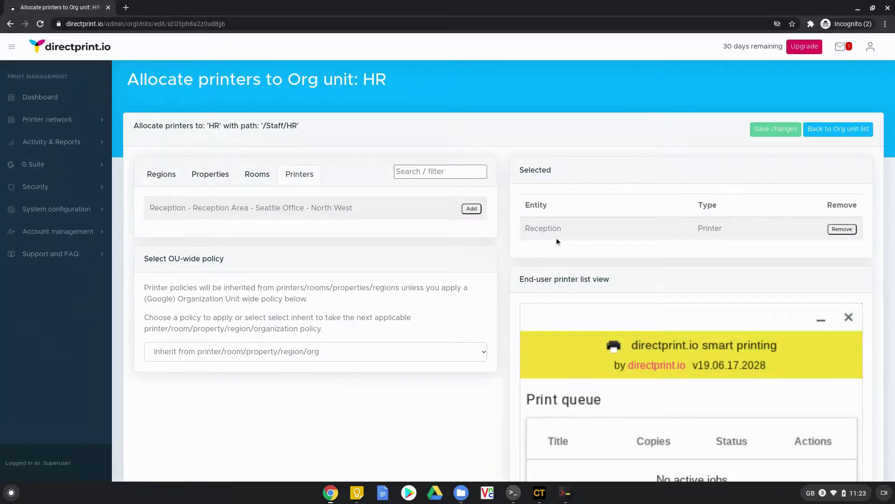
pyautogui.doubleClick(710, 233)
pyautogui.click(715, 231)
# Add the Reception Area room to HR's selected entities and review the list.
pyautogui.click(257, 175)
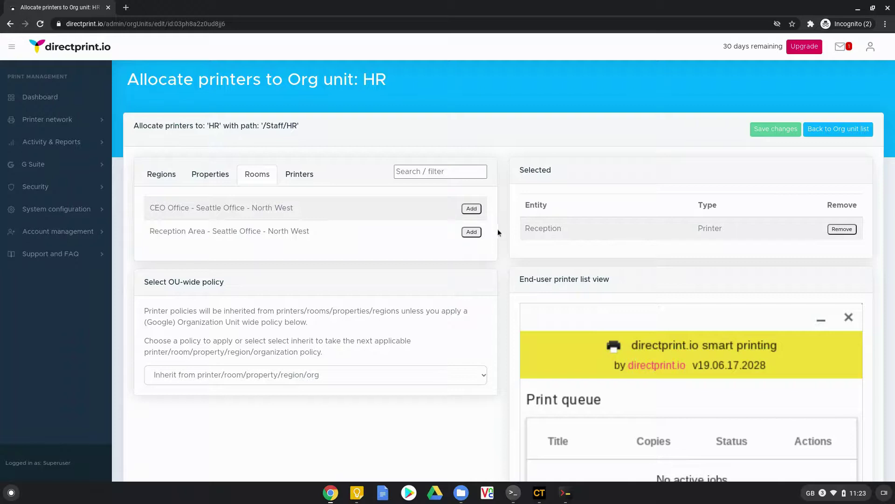
pyautogui.click(472, 232)
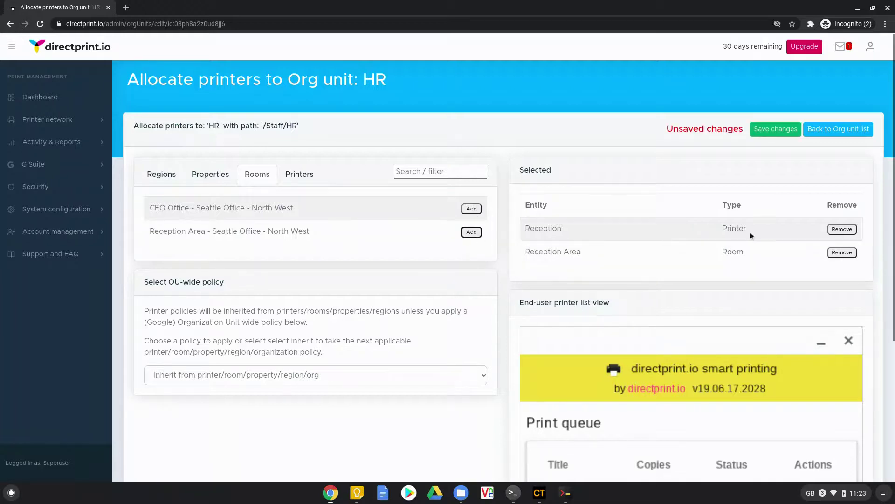
pyautogui.doubleClick(733, 251)
pyautogui.scroll(-3, 723, 246)
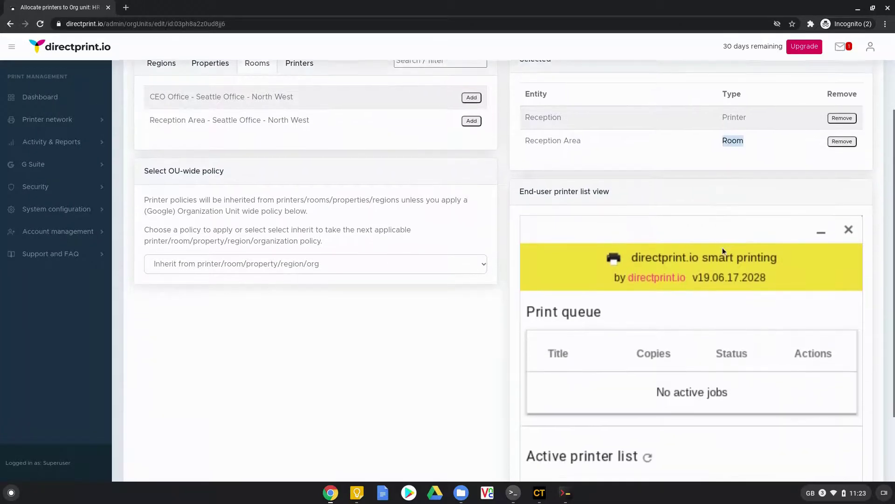
pyautogui.scroll(-2, 723, 248)
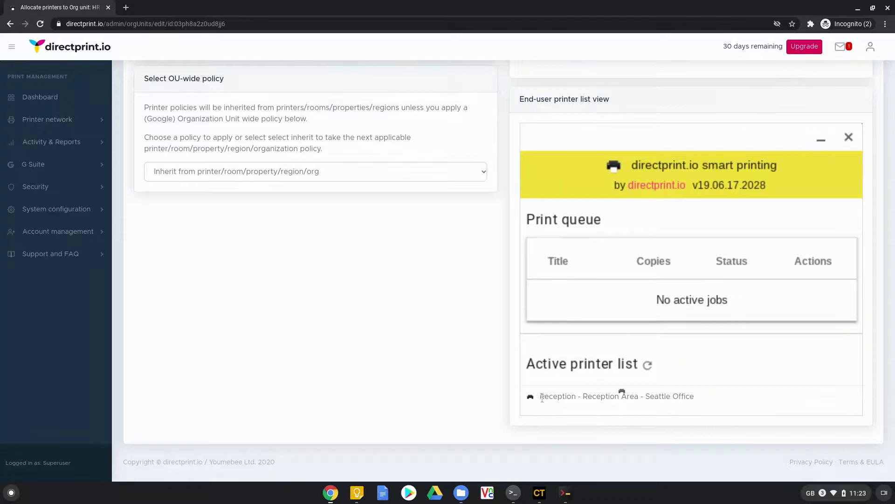
pyautogui.scroll(4, 640, 403)
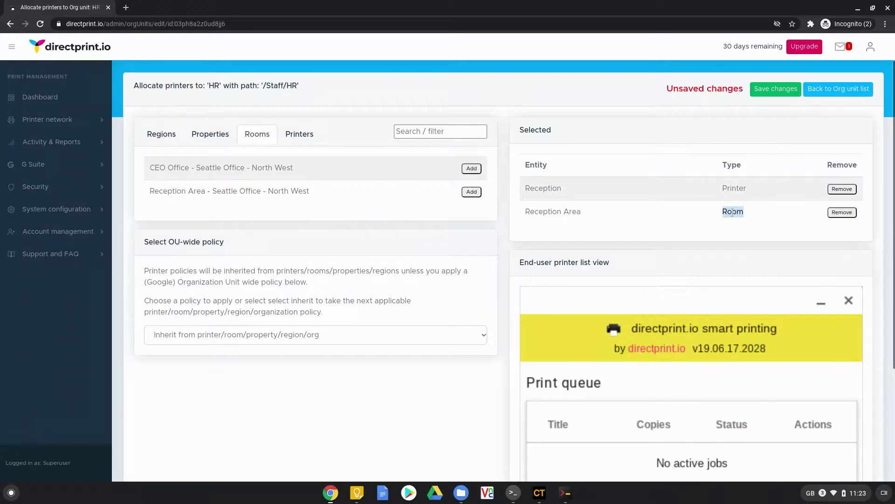
pyautogui.scroll(-3, 710, 280)
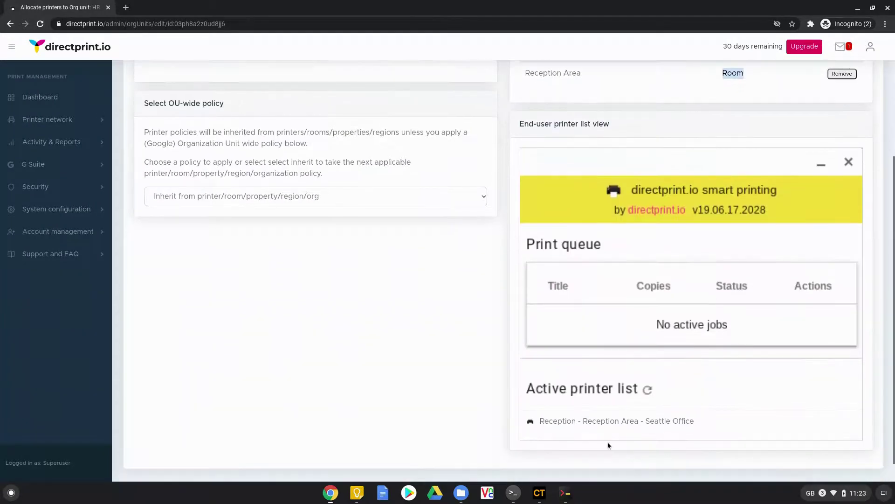
pyautogui.scroll(3, 749, 420)
pyautogui.scroll(1, 749, 419)
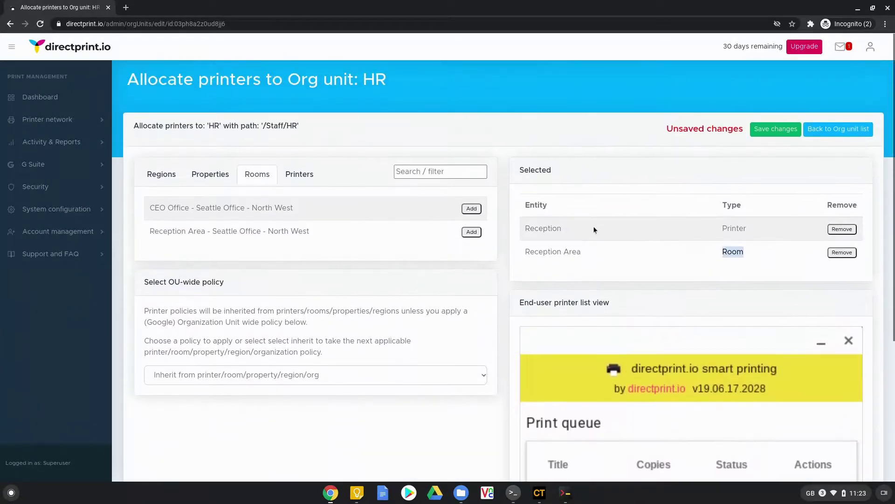
# Save the HR allocation and check the end-user preview lists Reception.
pyautogui.tripleClick(375, 80)
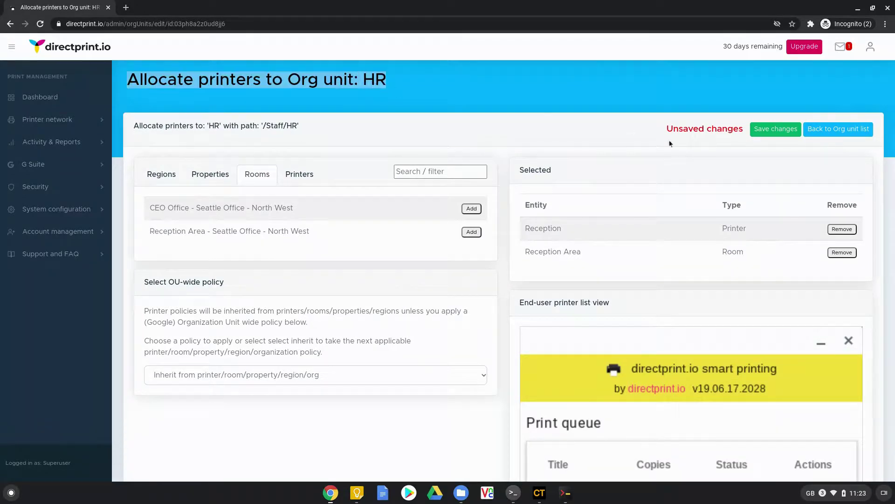
pyautogui.click(774, 129)
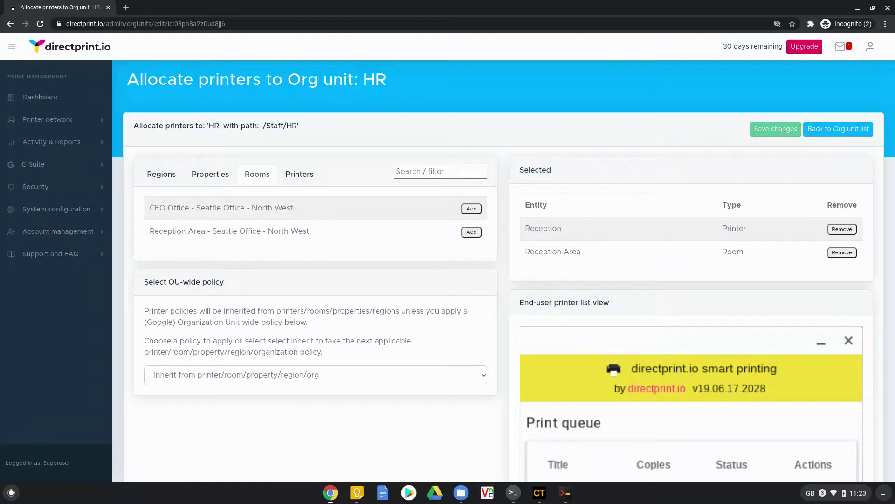
pyautogui.scroll(-4, 653, 304)
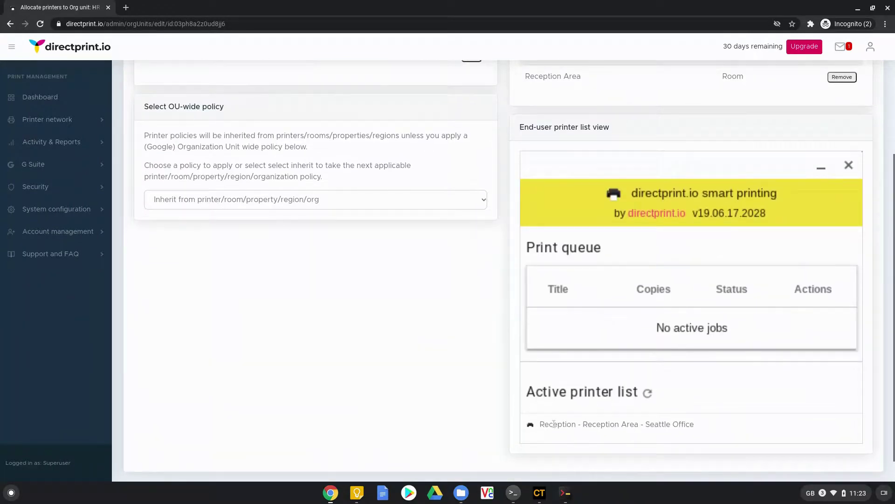
pyautogui.scroll(4, 645, 418)
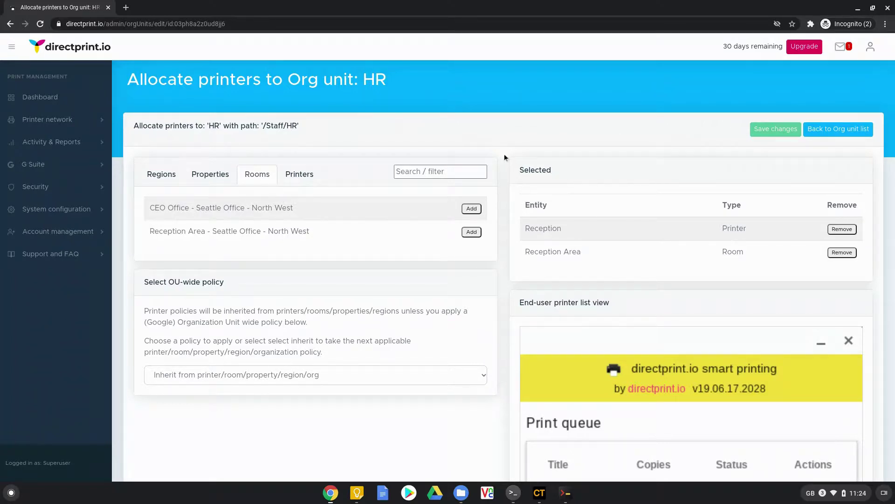
pyautogui.click(51, 164)
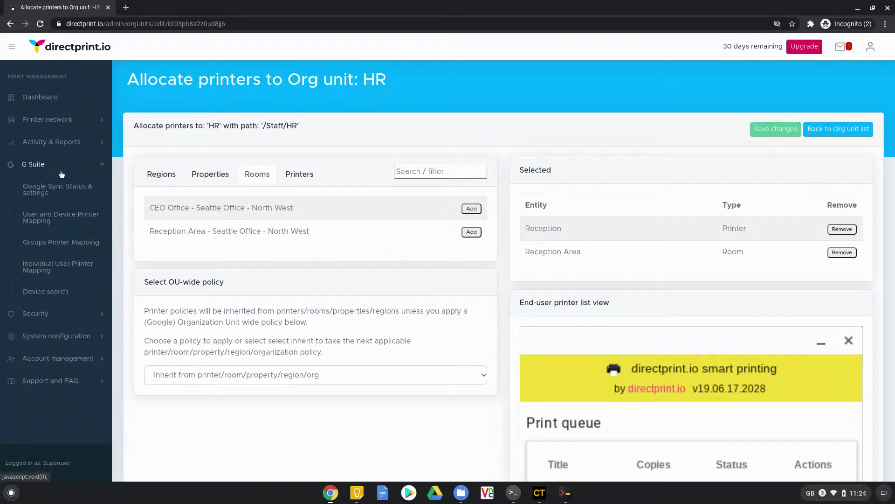
# Open Groups Printer Mapping and review the three groups and their status.
pyautogui.click(45, 243)
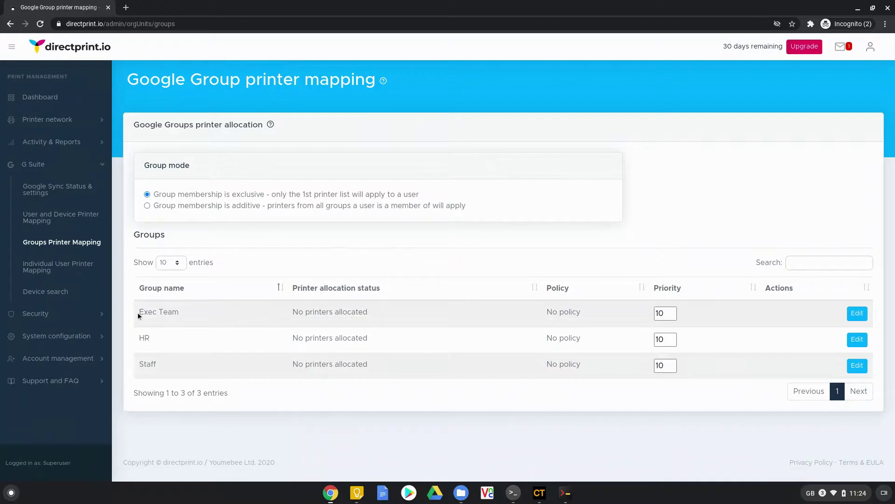
pyautogui.moveTo(138, 312); pyautogui.dragTo(594, 364)
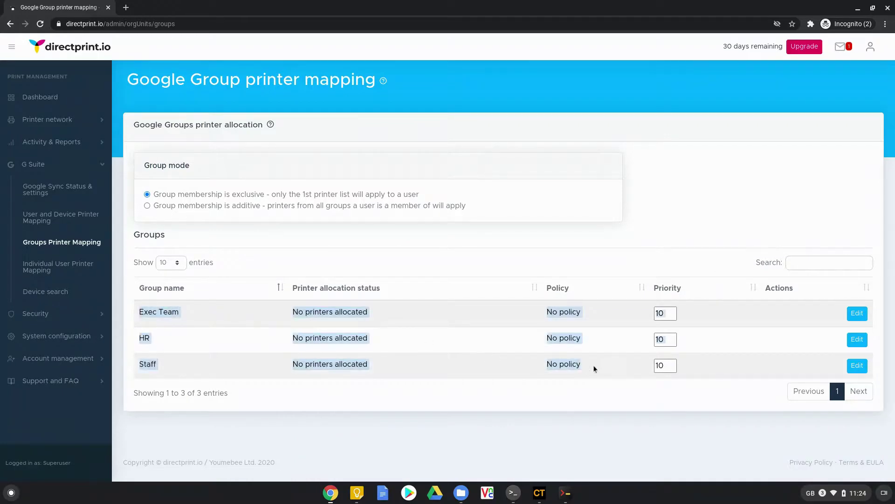
pyautogui.click(366, 349)
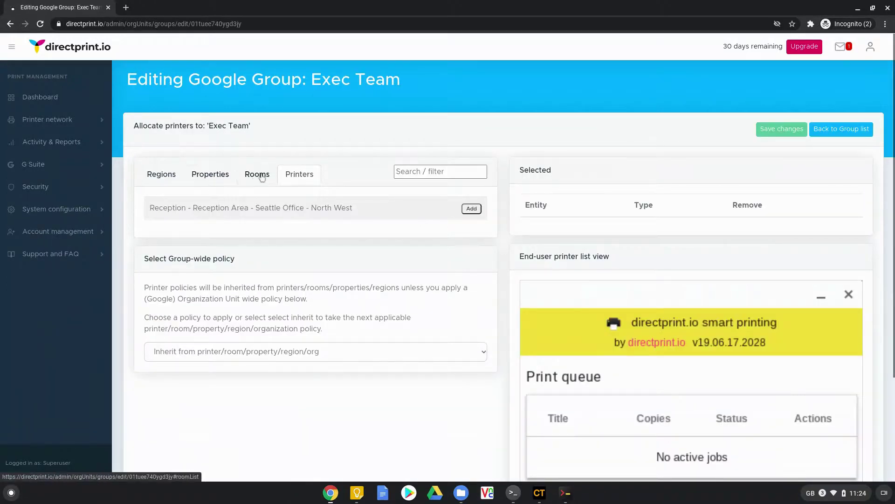
# Add the Seattle Office property to Exec Team, review Reception in the preview, and save.
pyautogui.click(213, 177)
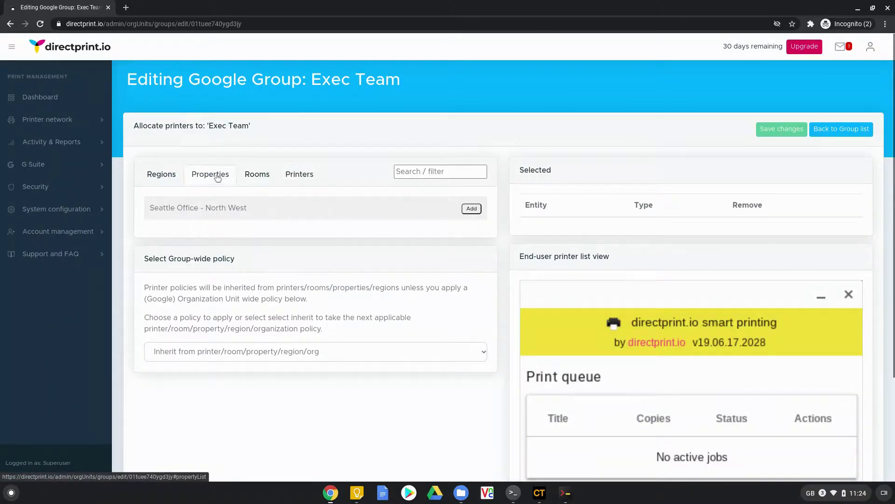
pyautogui.click(472, 208)
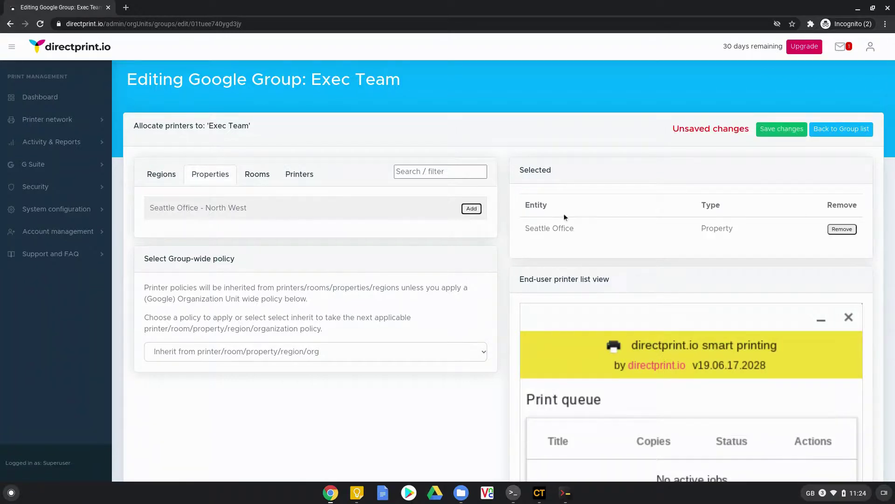
pyautogui.scroll(-4, 772, 265)
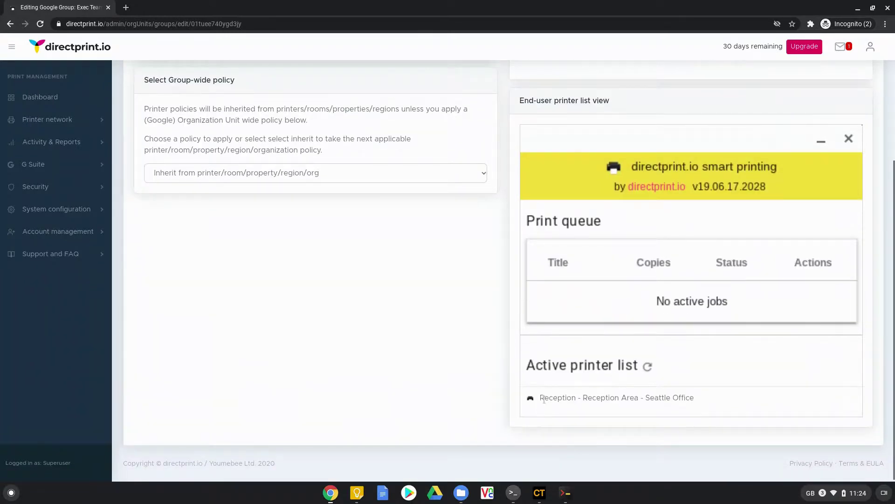
pyautogui.moveTo(546, 399); pyautogui.dragTo(694, 399)
pyautogui.tripleClick(679, 399)
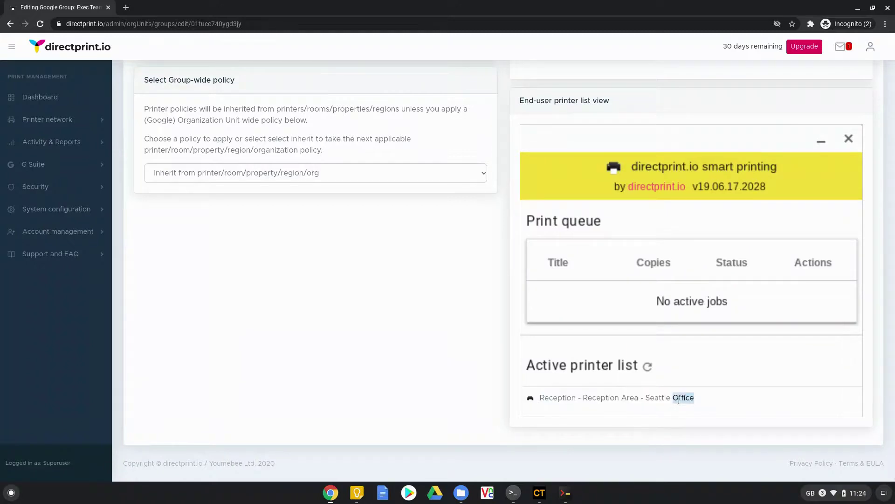
pyautogui.scroll(4, 704, 384)
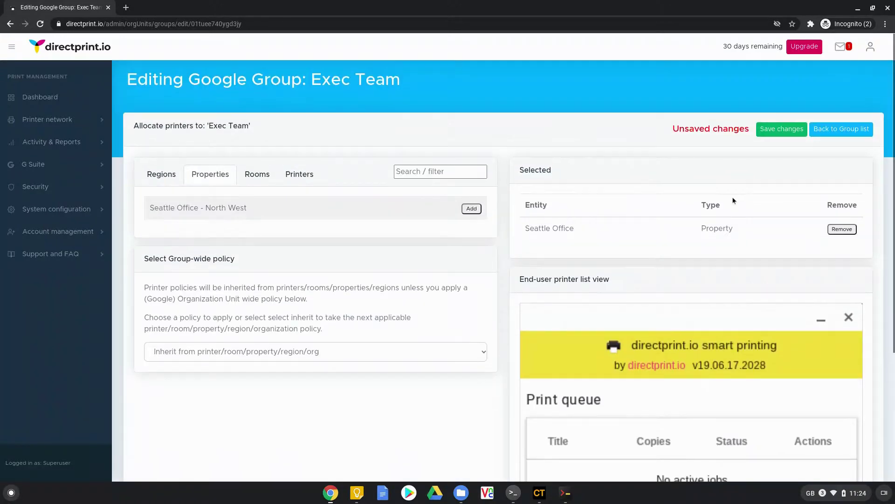
pyautogui.scroll(-4, 704, 309)
pyautogui.scroll(4, 704, 308)
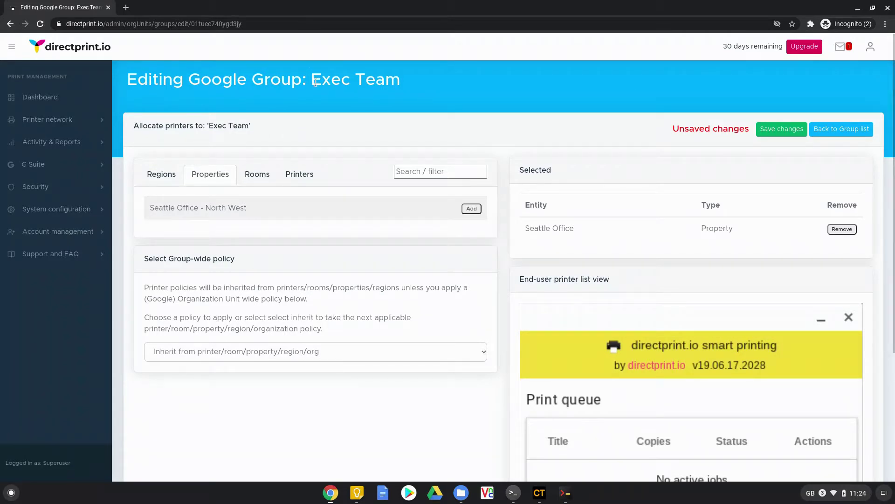
pyautogui.click(782, 130)
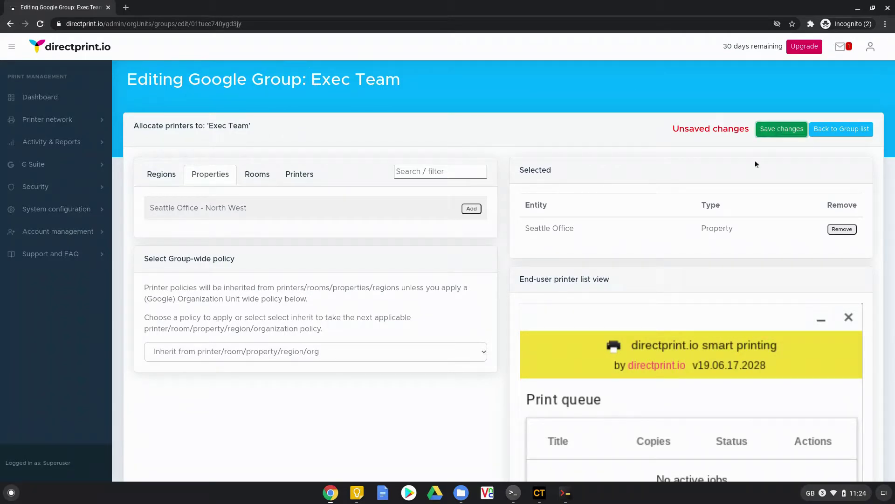
pyautogui.click(33, 164)
# On Google Sync Status & settings, choose option 4, 'Deploy printers to G Suite Groups only'.
pyautogui.click(43, 190)
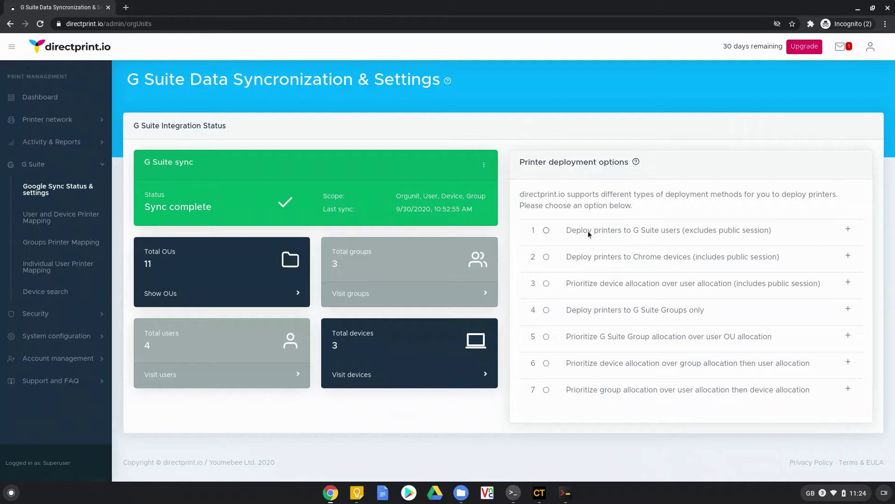
pyautogui.click(588, 232)
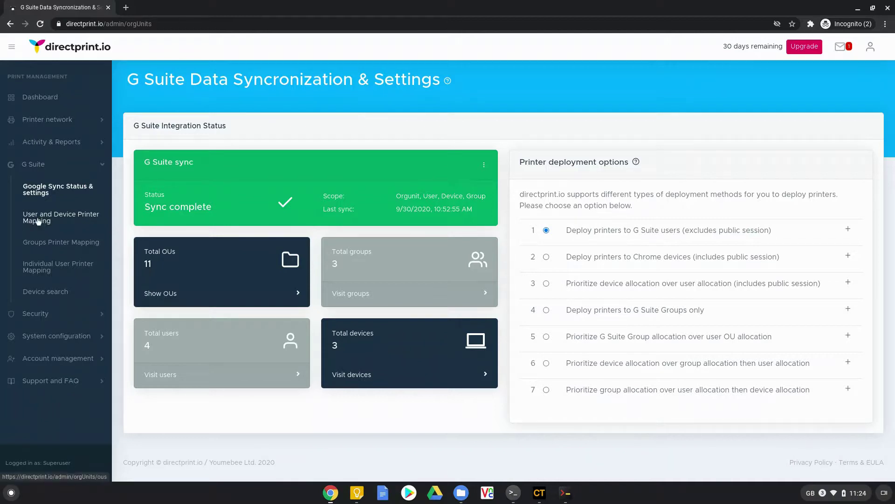
pyautogui.click(594, 311)
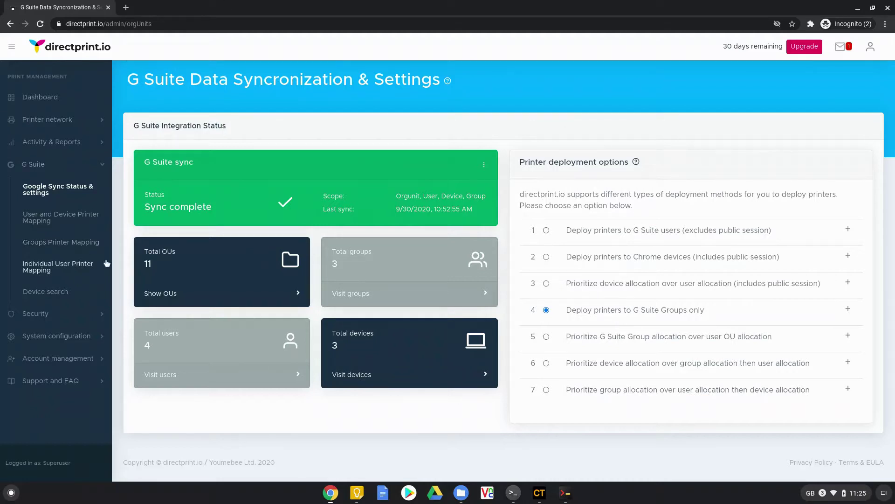
# In Individual User Printer Mapping, search the user by username and add them as an exception.
pyautogui.click(41, 271)
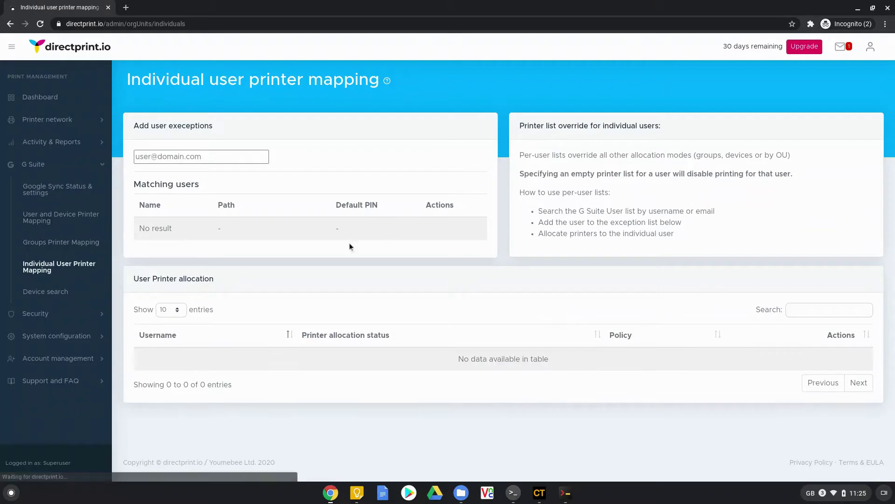
pyautogui.click(208, 157)
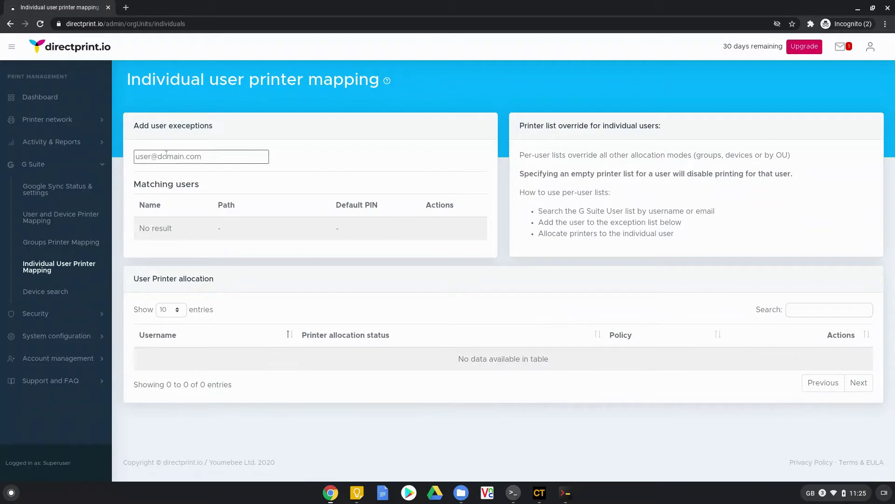
pyautogui.write('james')
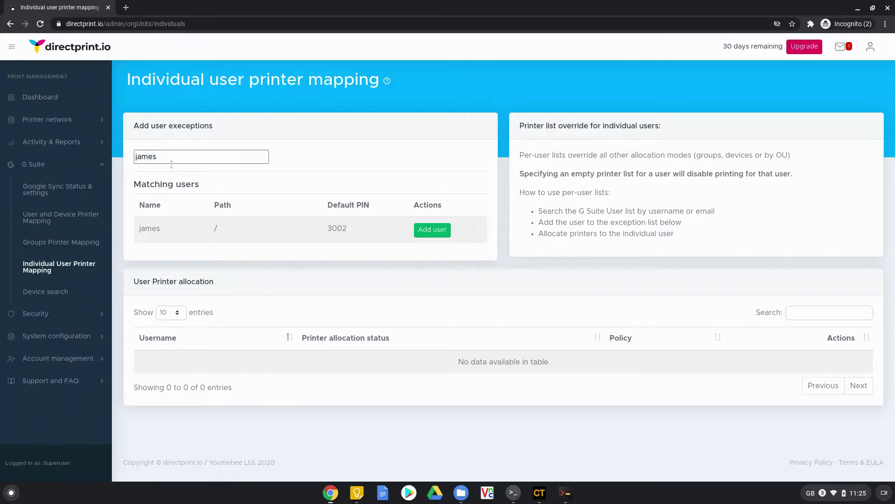
pyautogui.click(432, 230)
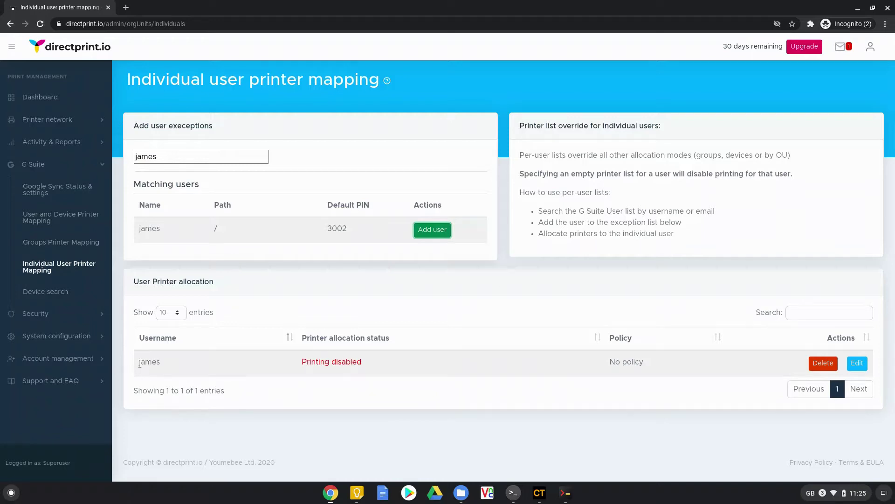
# Note the user's Printing disabled status and open their printer allocation for editing.
pyautogui.moveTo(301, 363); pyautogui.dragTo(364, 367)
pyautogui.click(344, 361)
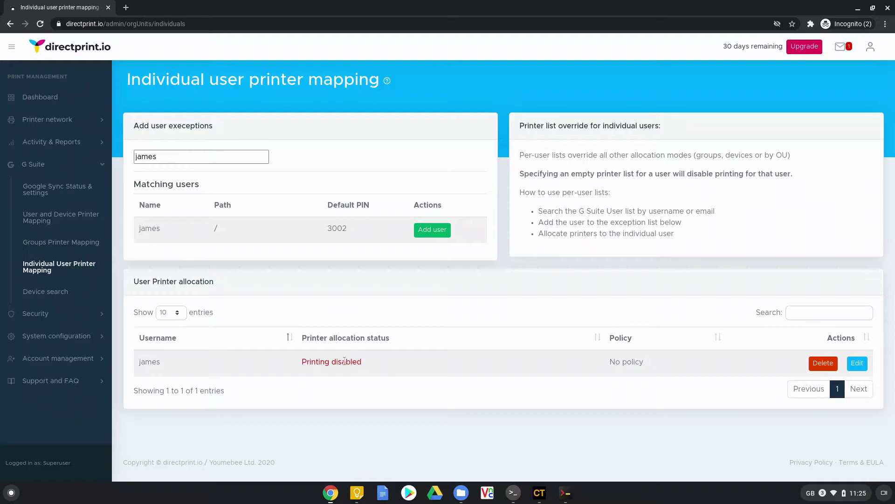
pyautogui.click(857, 362)
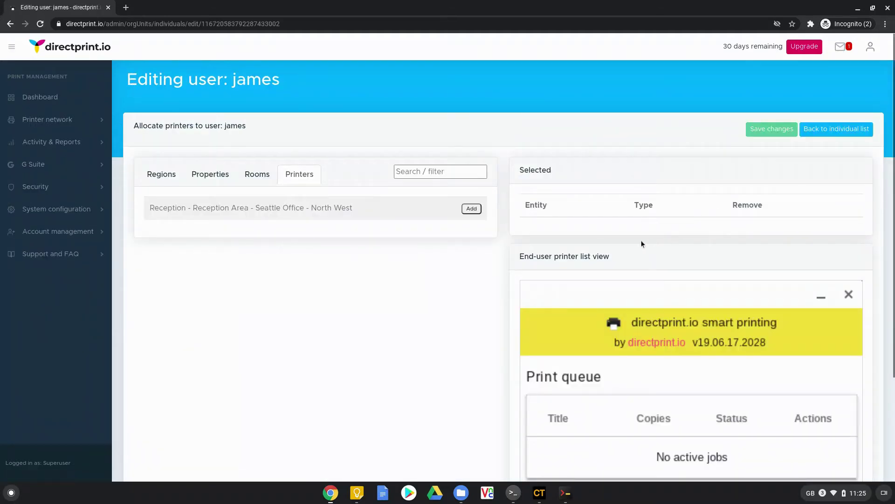
# Allocate the Reception printer to the exception user and save, confirming it in the preview.
pyautogui.click(258, 176)
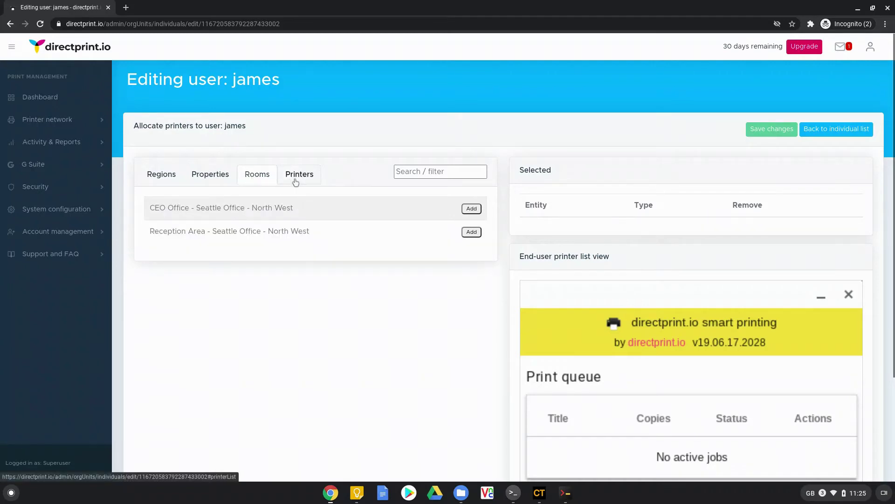
pyautogui.click(297, 180)
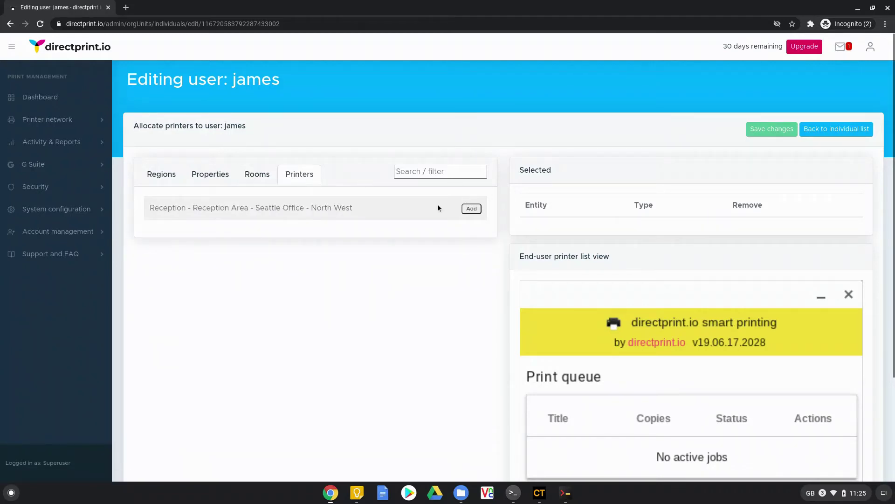
pyautogui.click(468, 209)
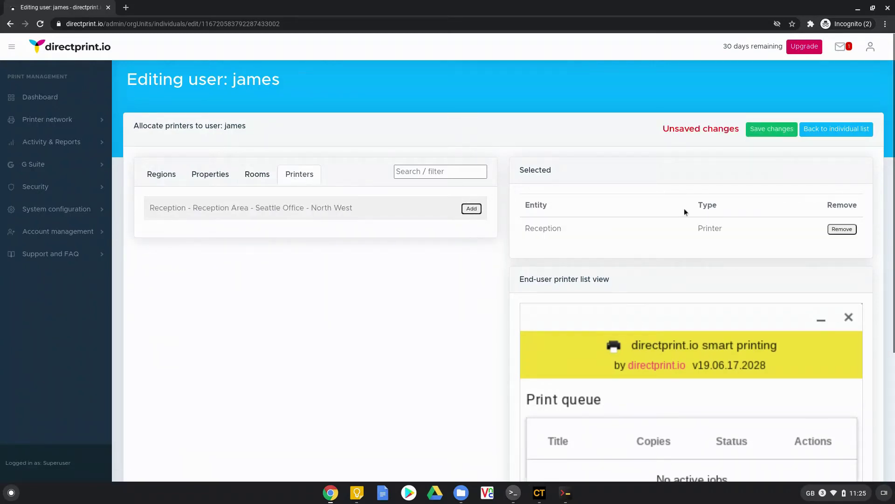
pyautogui.click(774, 128)
pyautogui.scroll(-3, 613, 239)
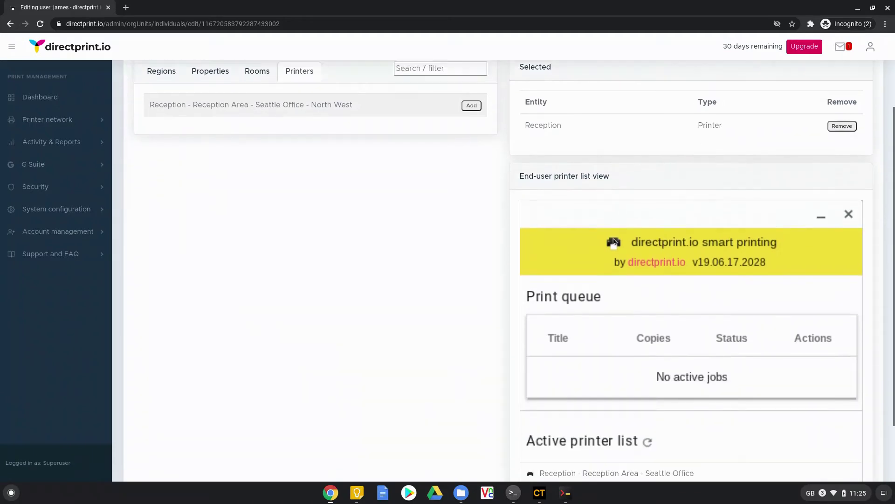
pyautogui.scroll(3, 613, 241)
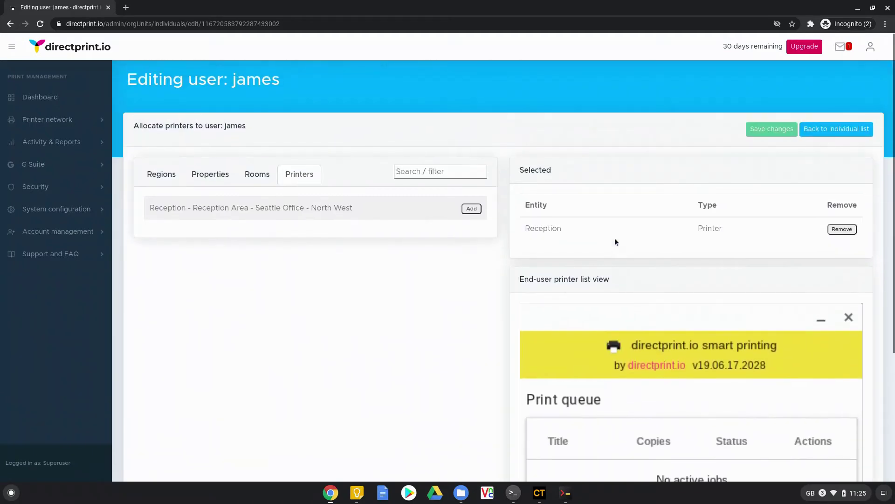